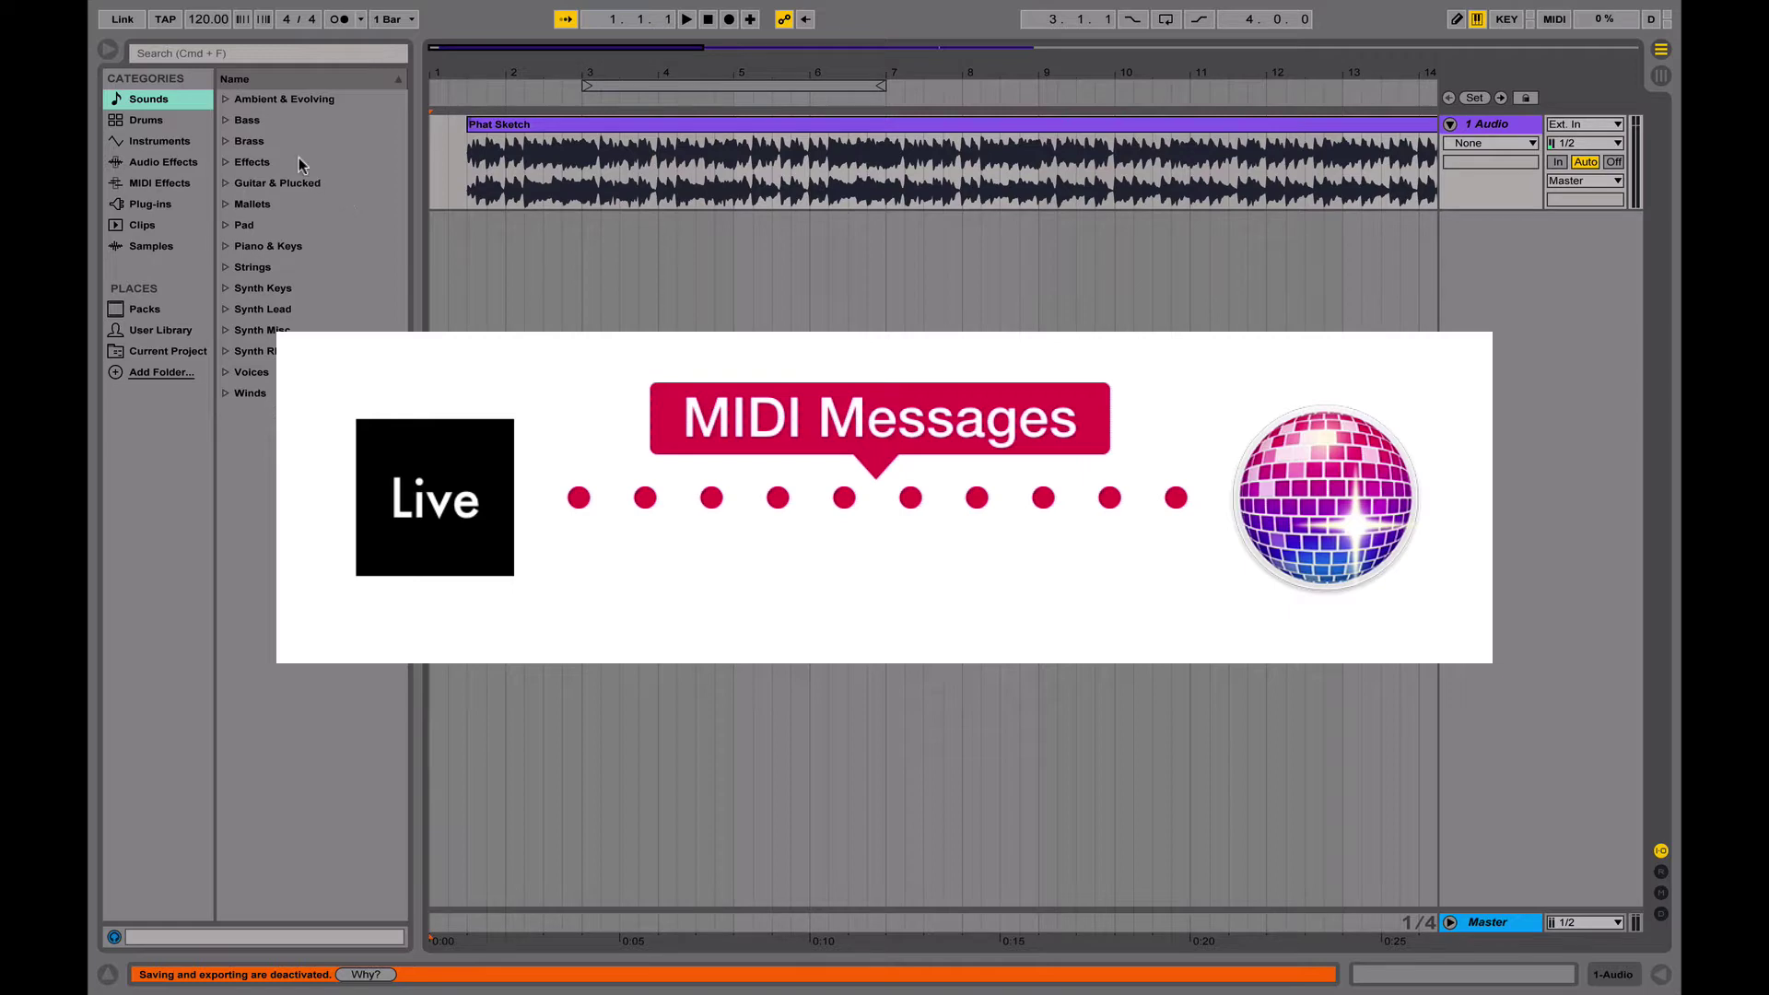
In Preferences > Link/MIDI, switch Track on for the Lightkey Input output port, then close Preferences.
left_click(165, 12)
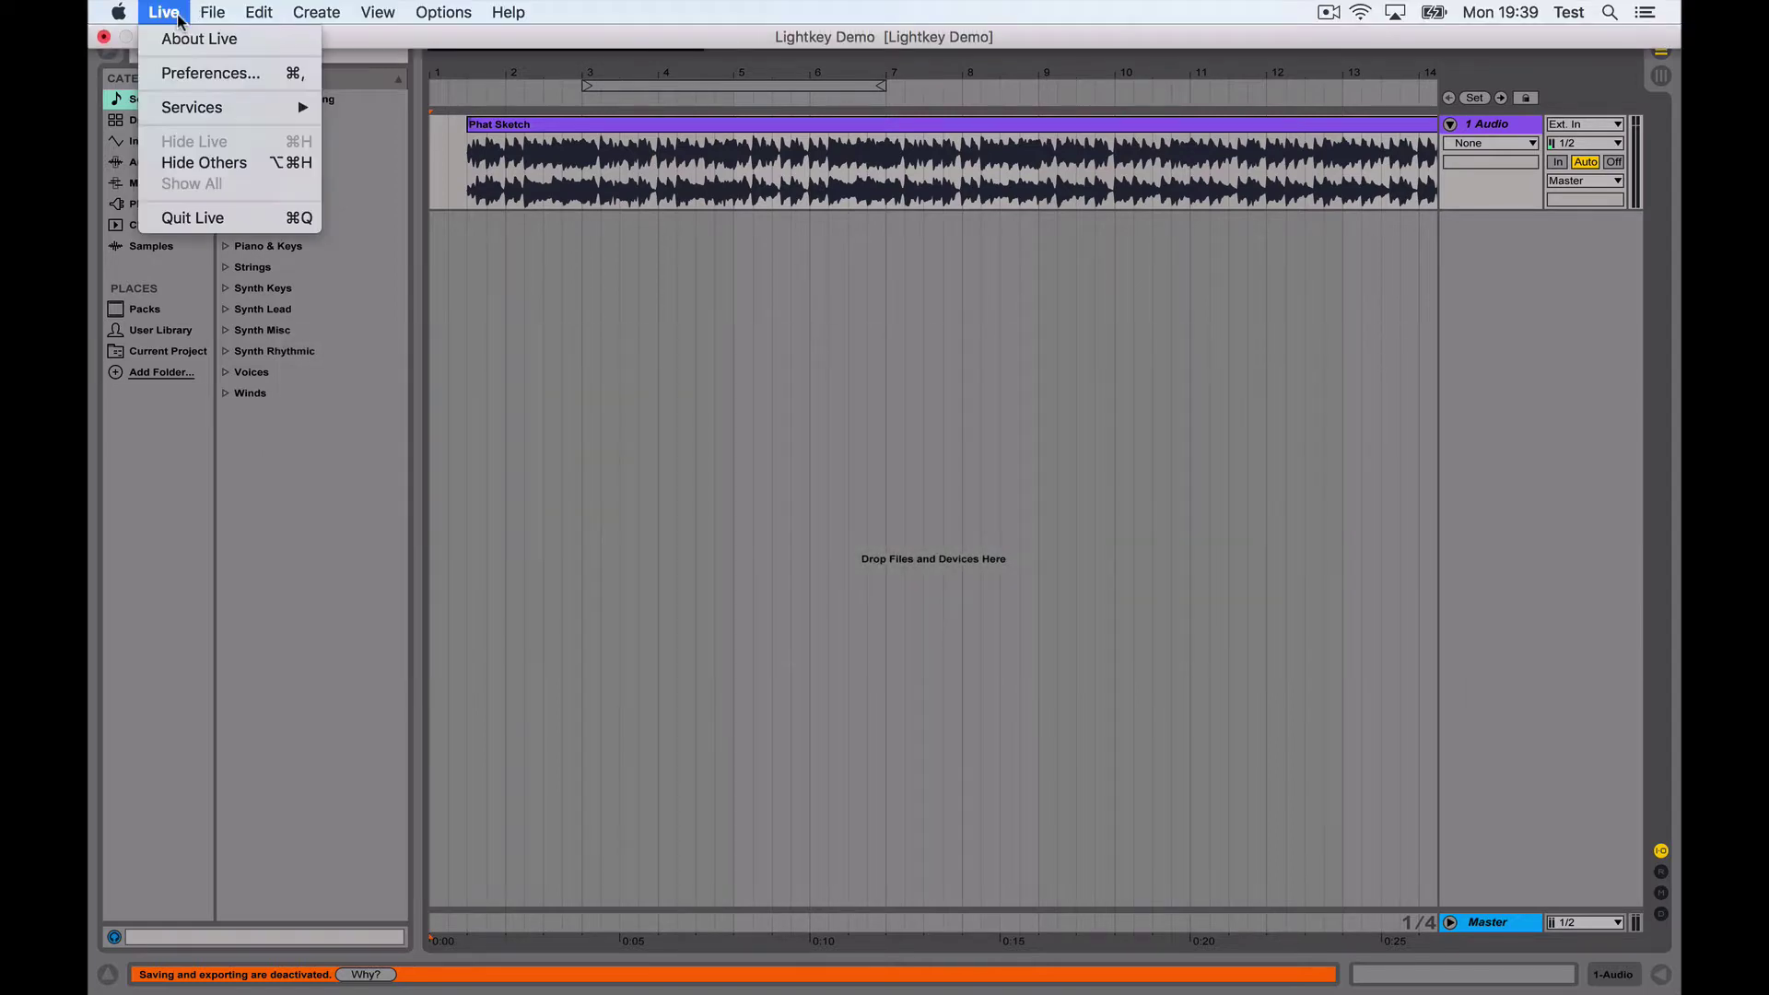
left_click(214, 74)
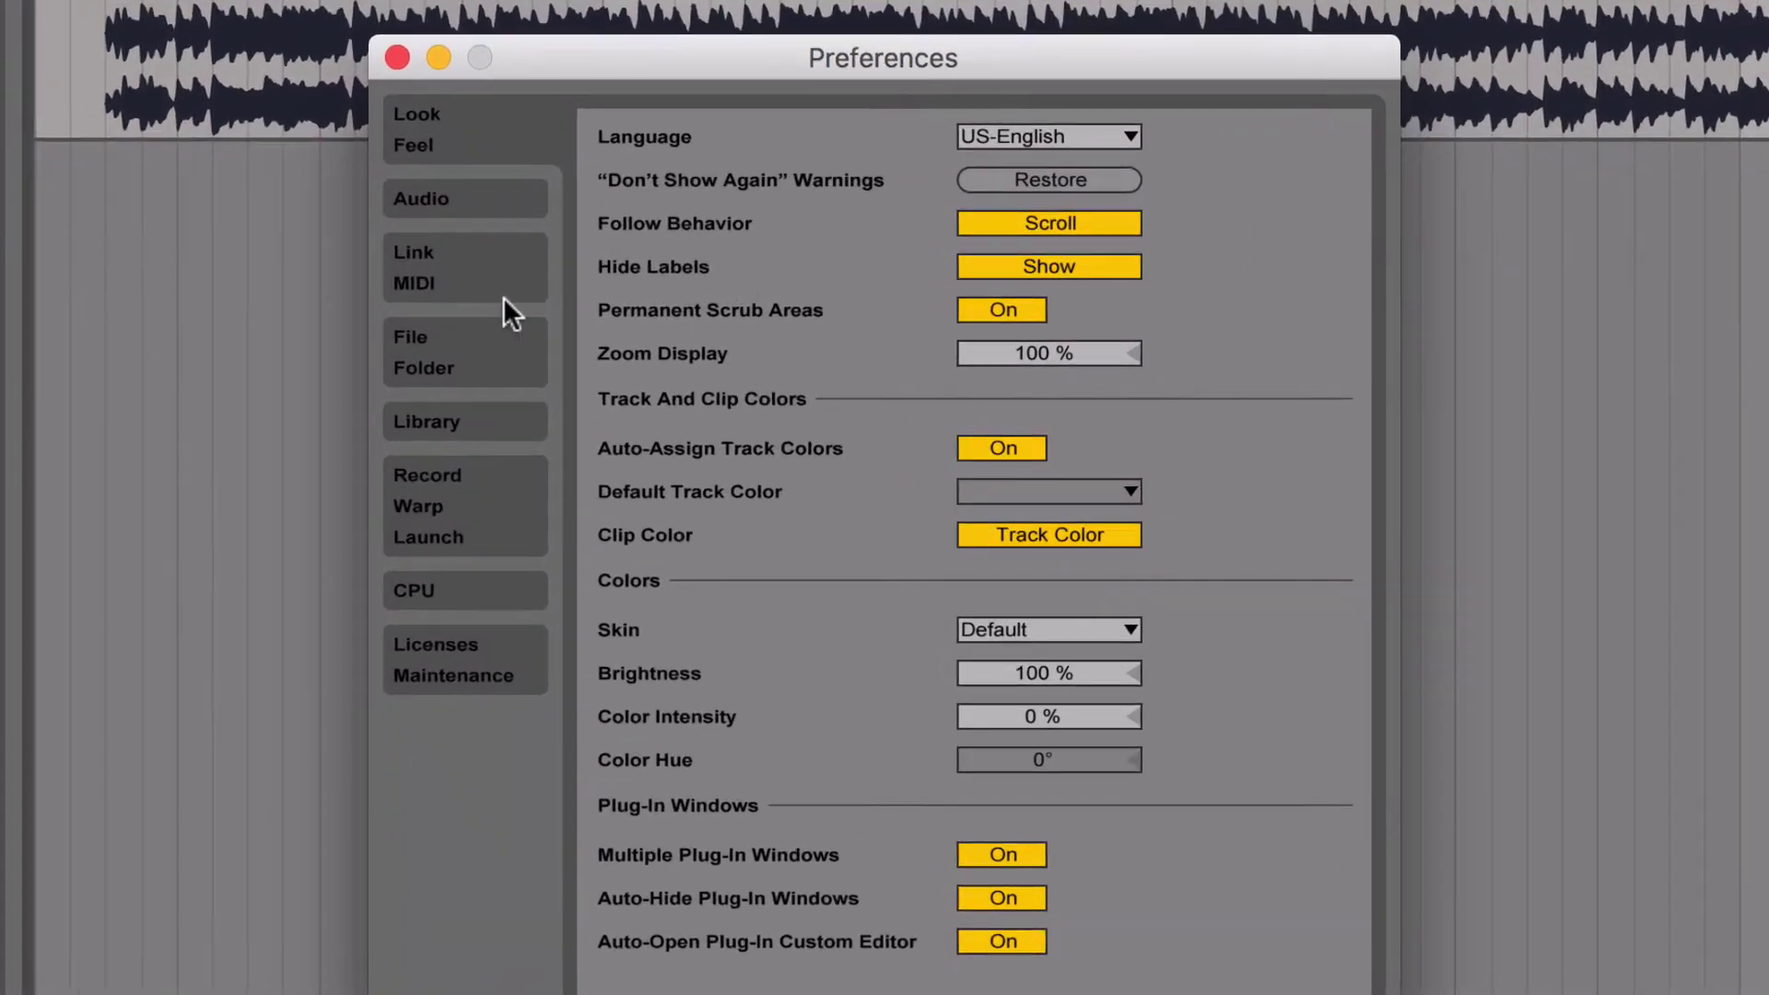
left_click(503, 297)
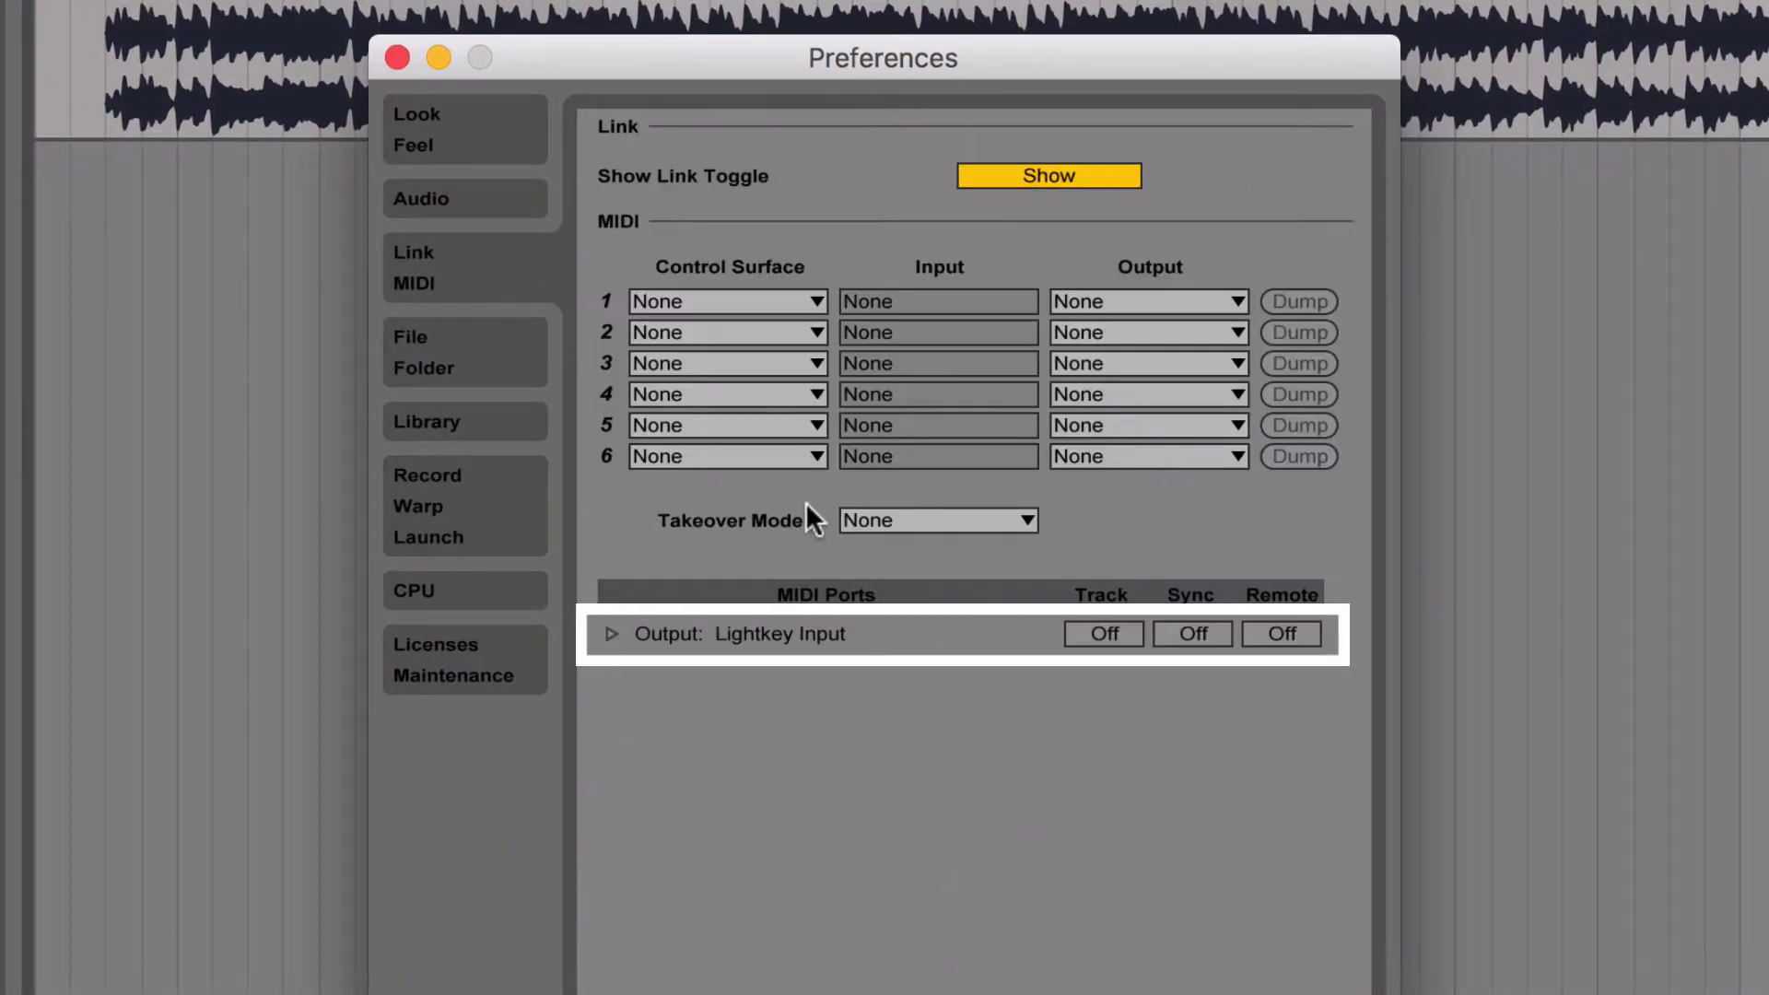
left_click(1103, 636)
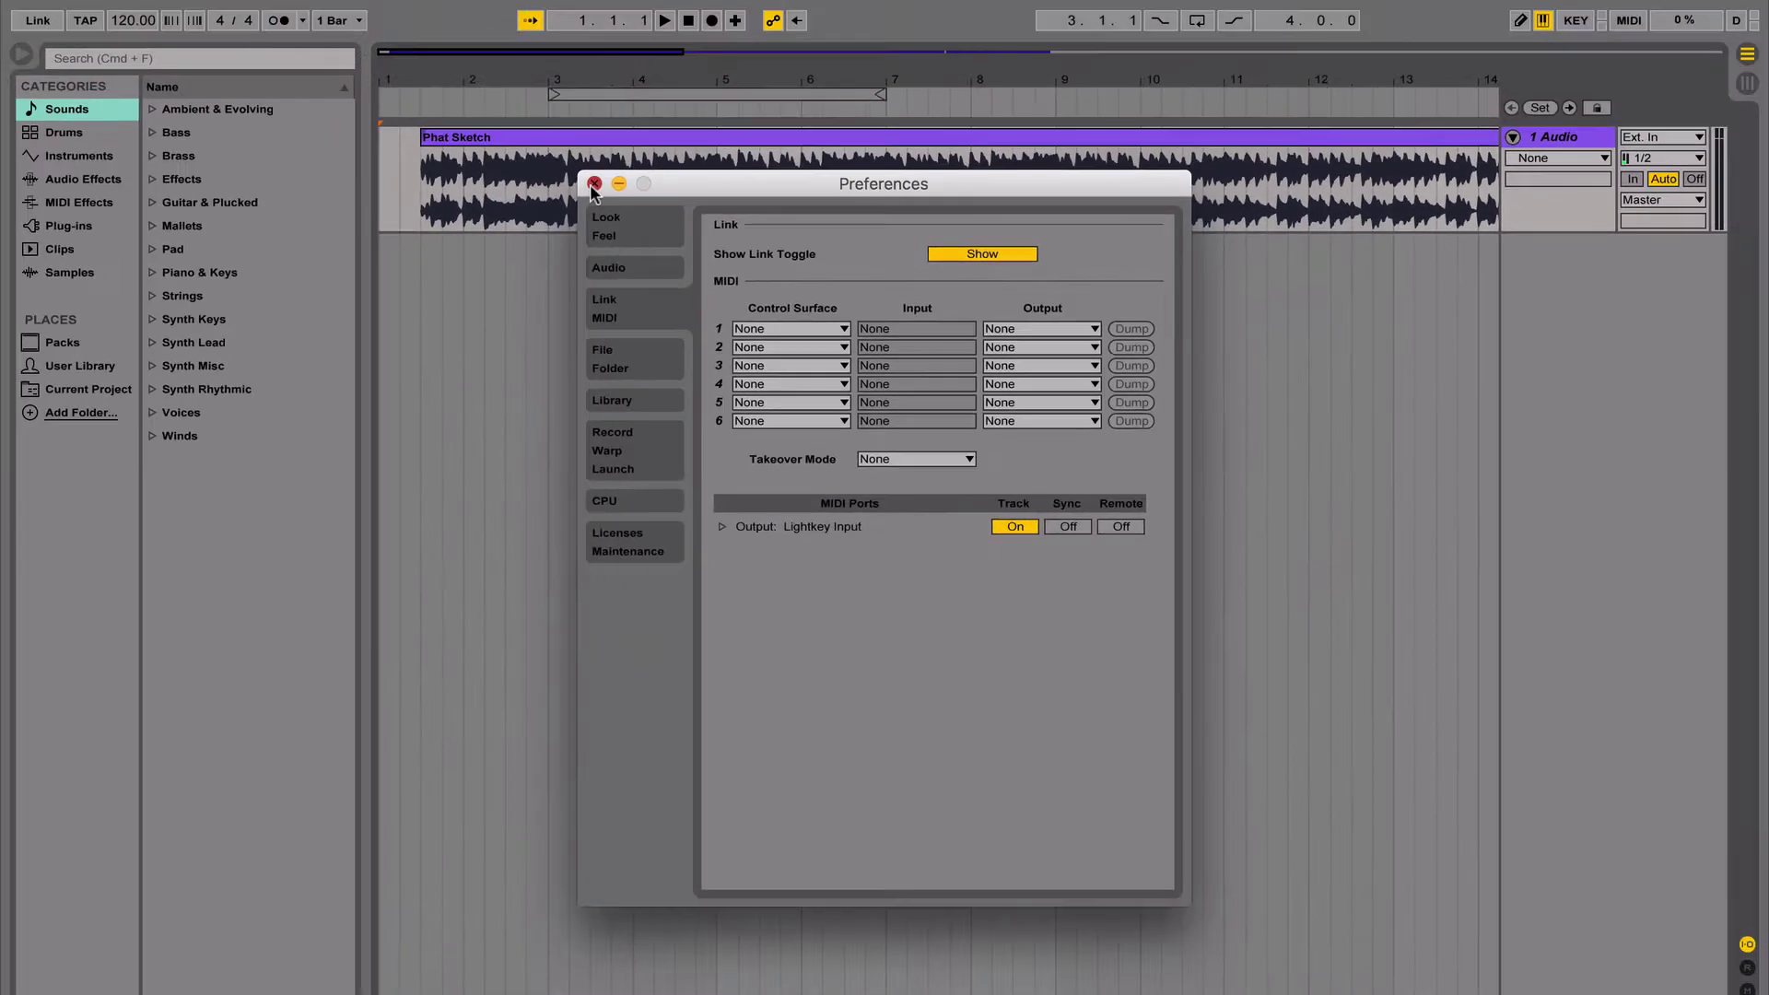
left_click(594, 184)
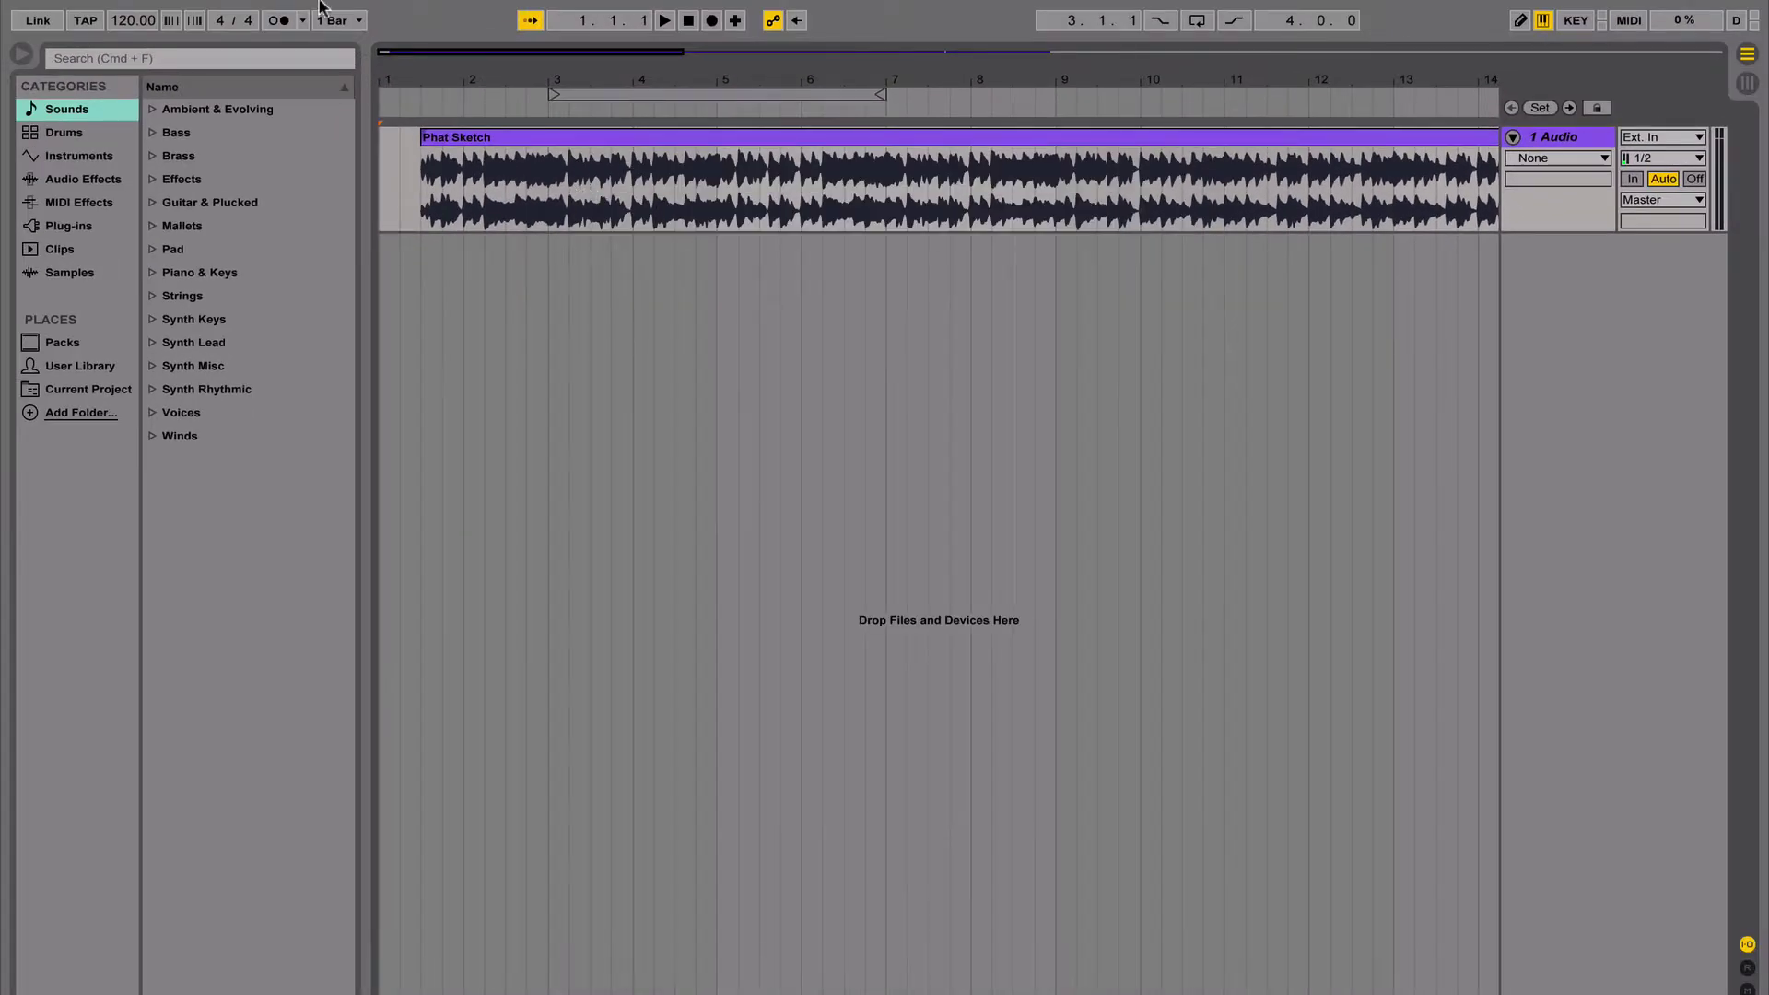
Insert a new MIDI track from the Create menu.
mouse_move(313, 11)
left_click(255, 13)
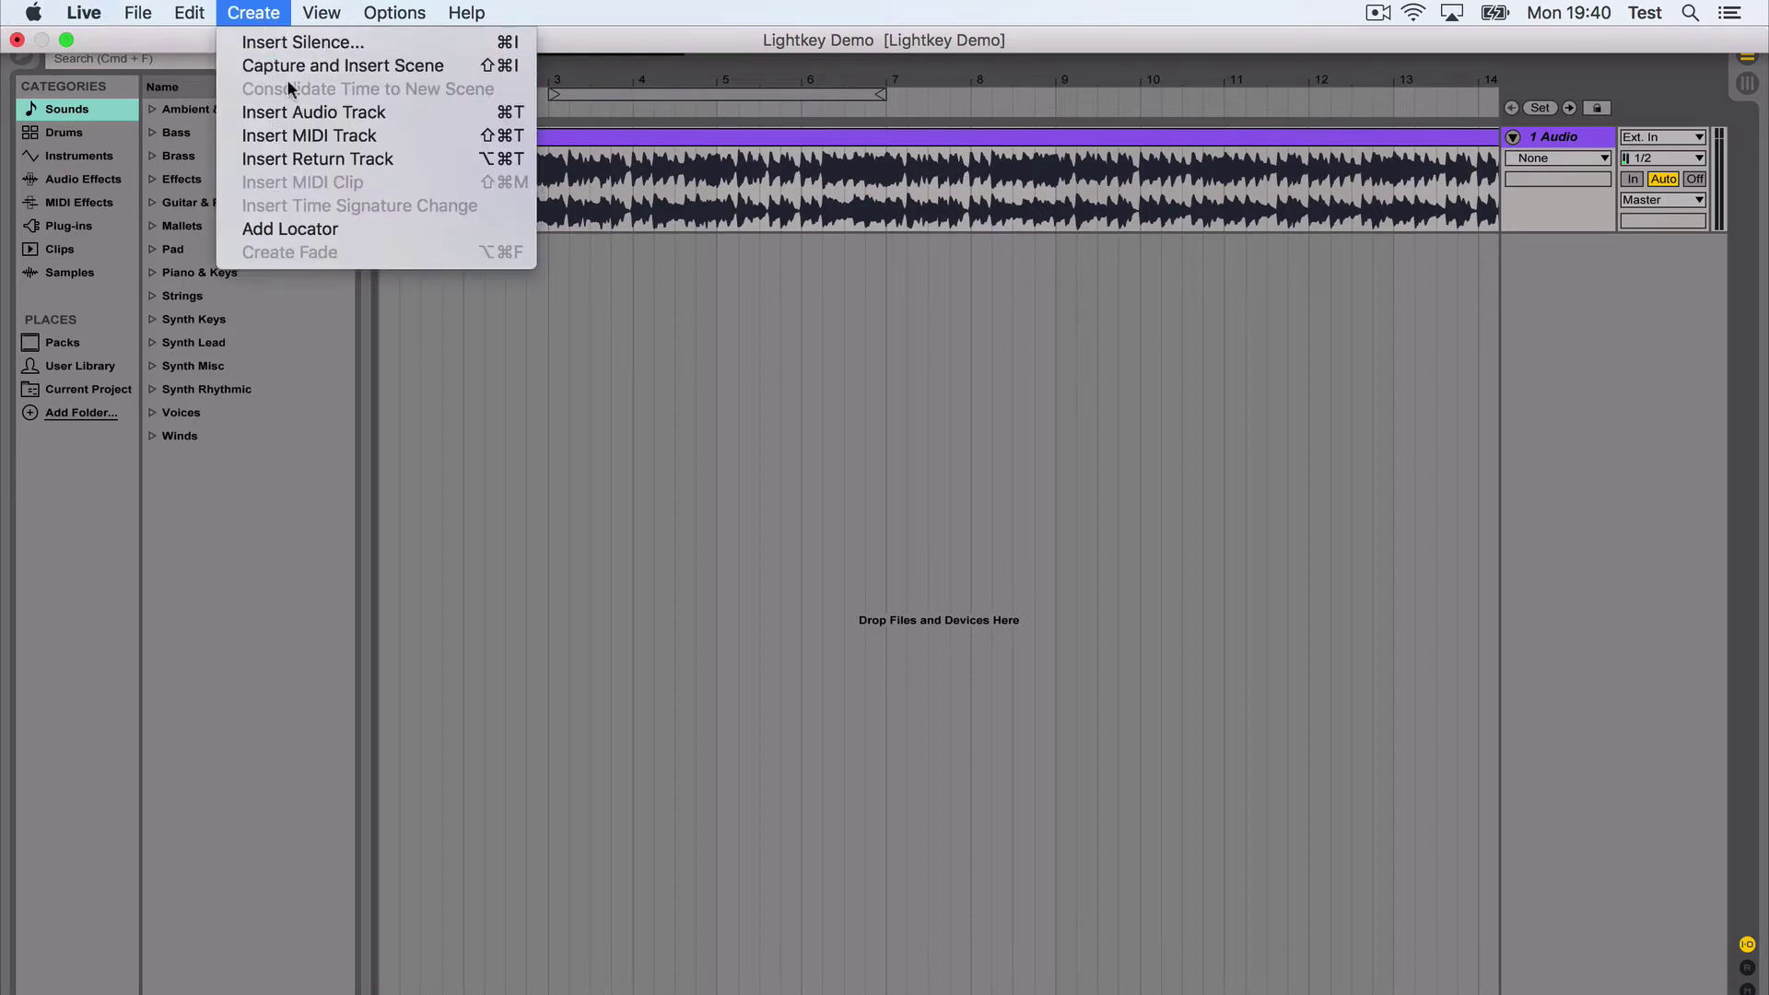
left_click(357, 137)
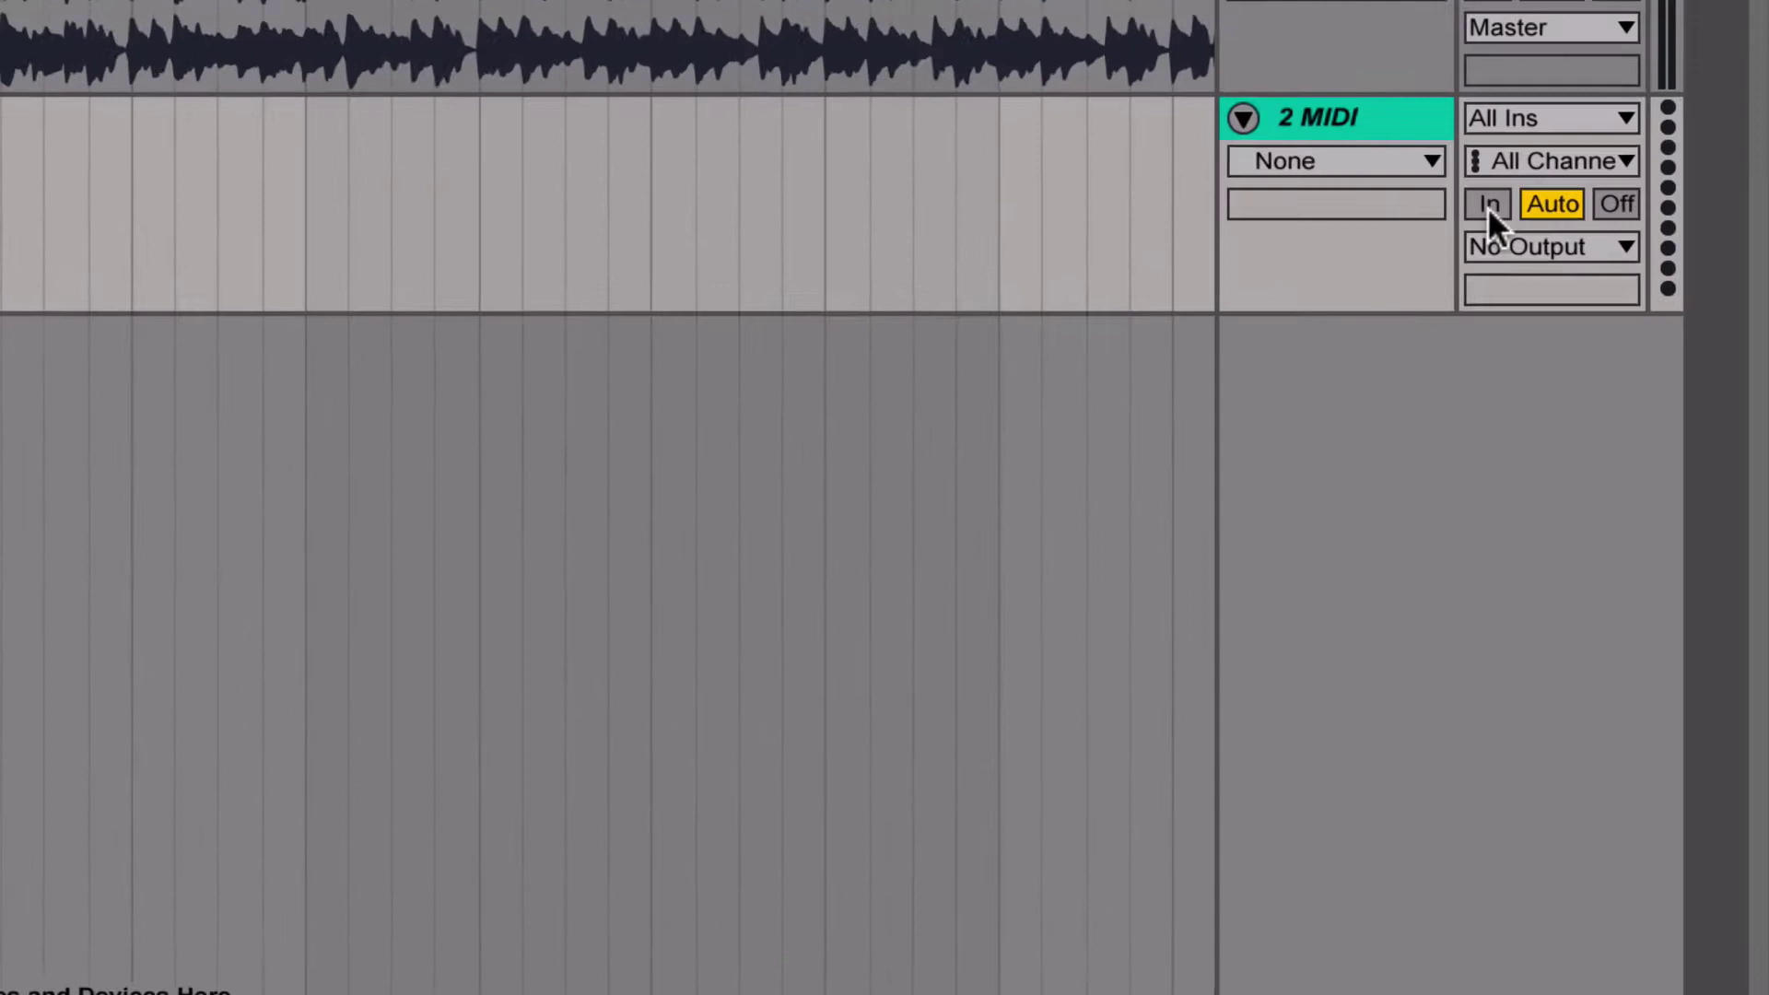
Set the track's MIDI From to No Input and MIDI To to Lightkey Input on Ch. 16.
left_click(1601, 103)
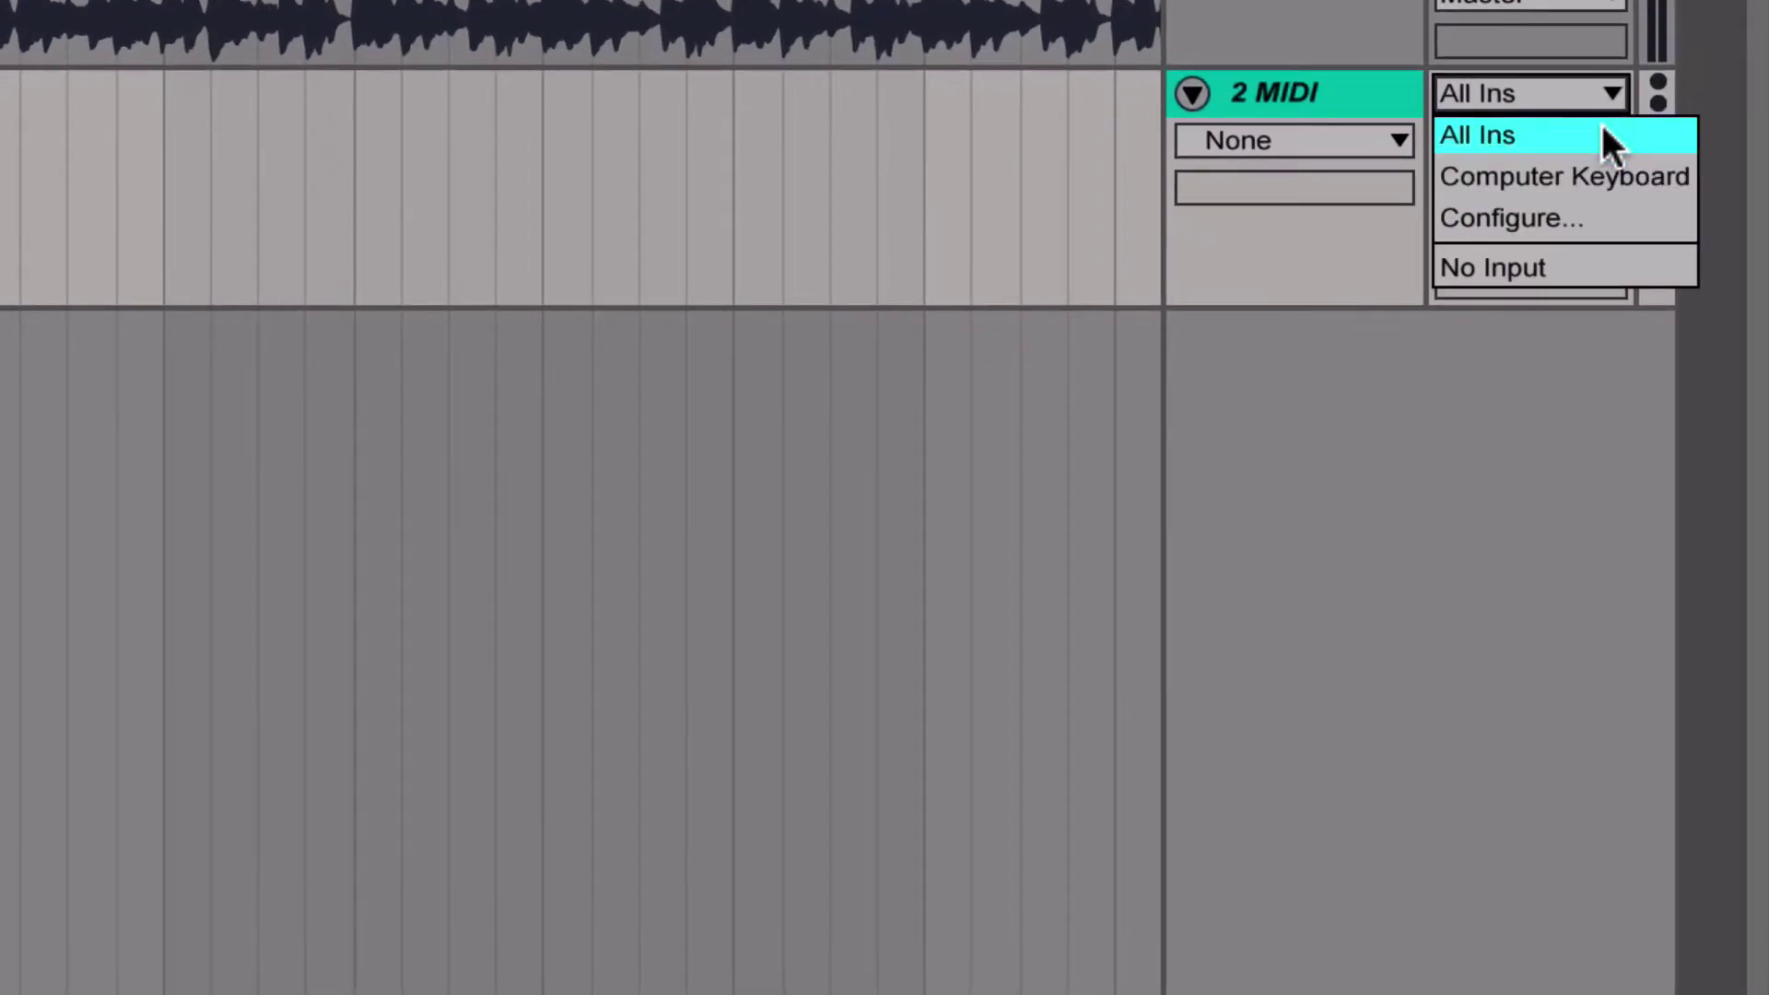
left_click(1575, 269)
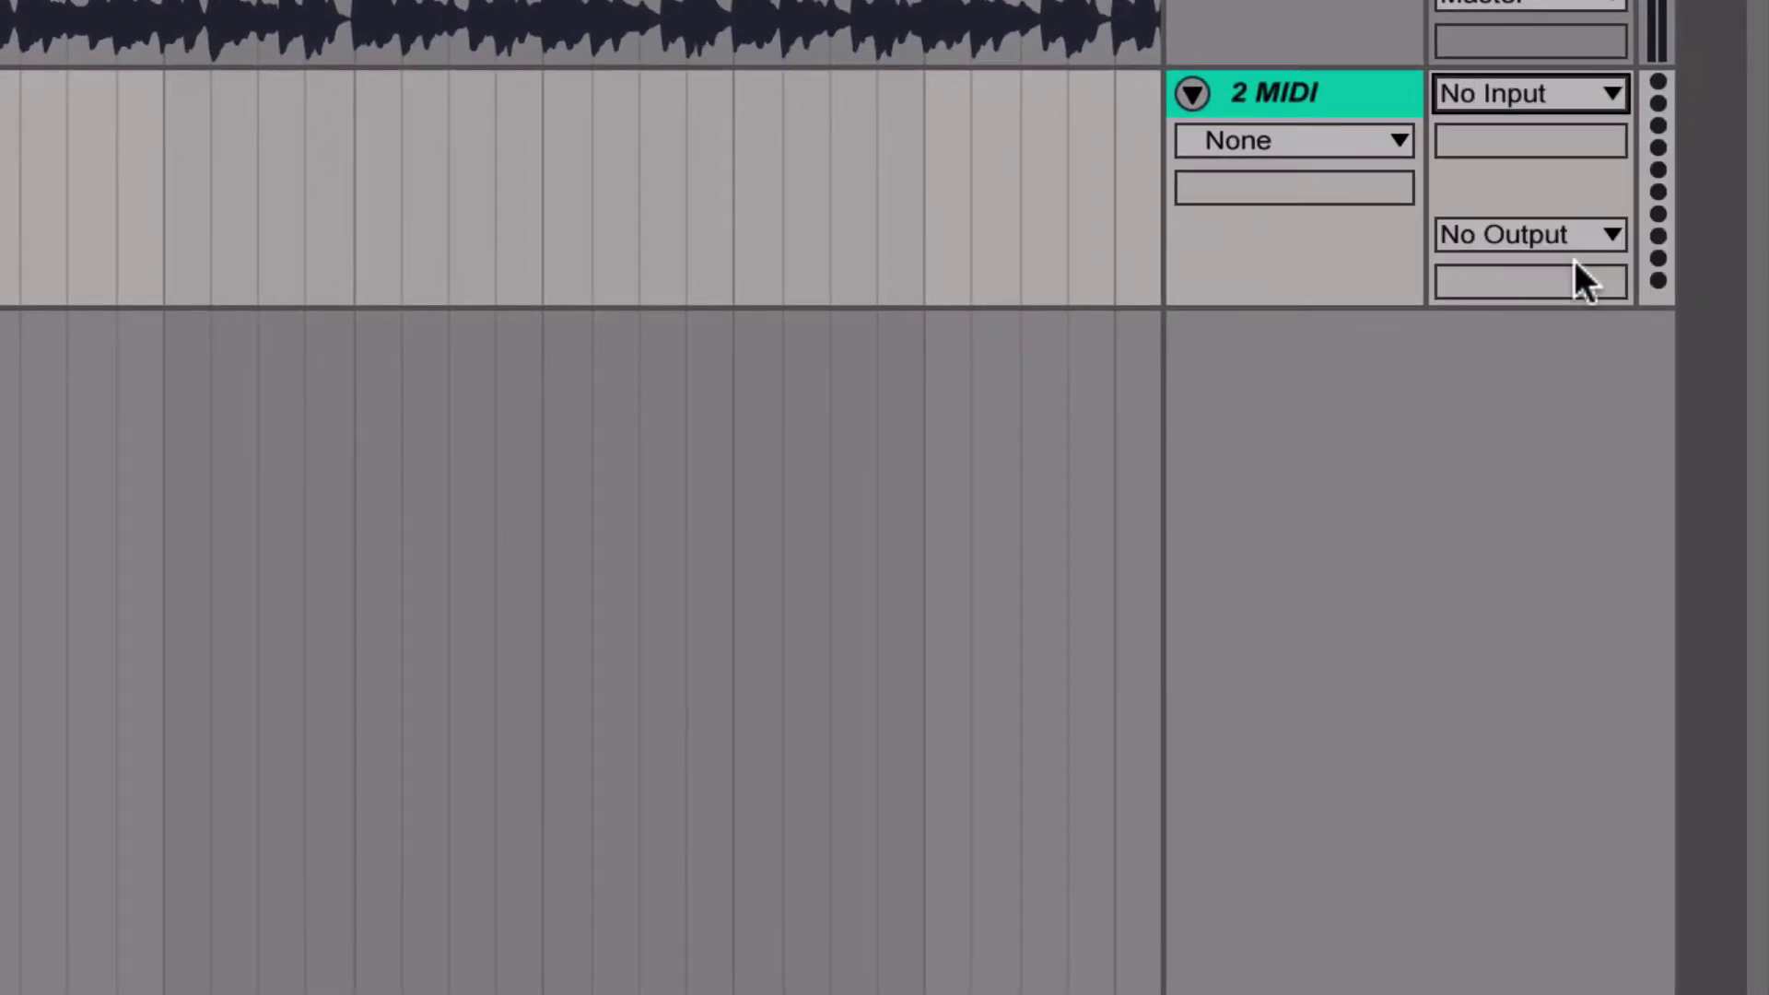
left_click(1577, 236)
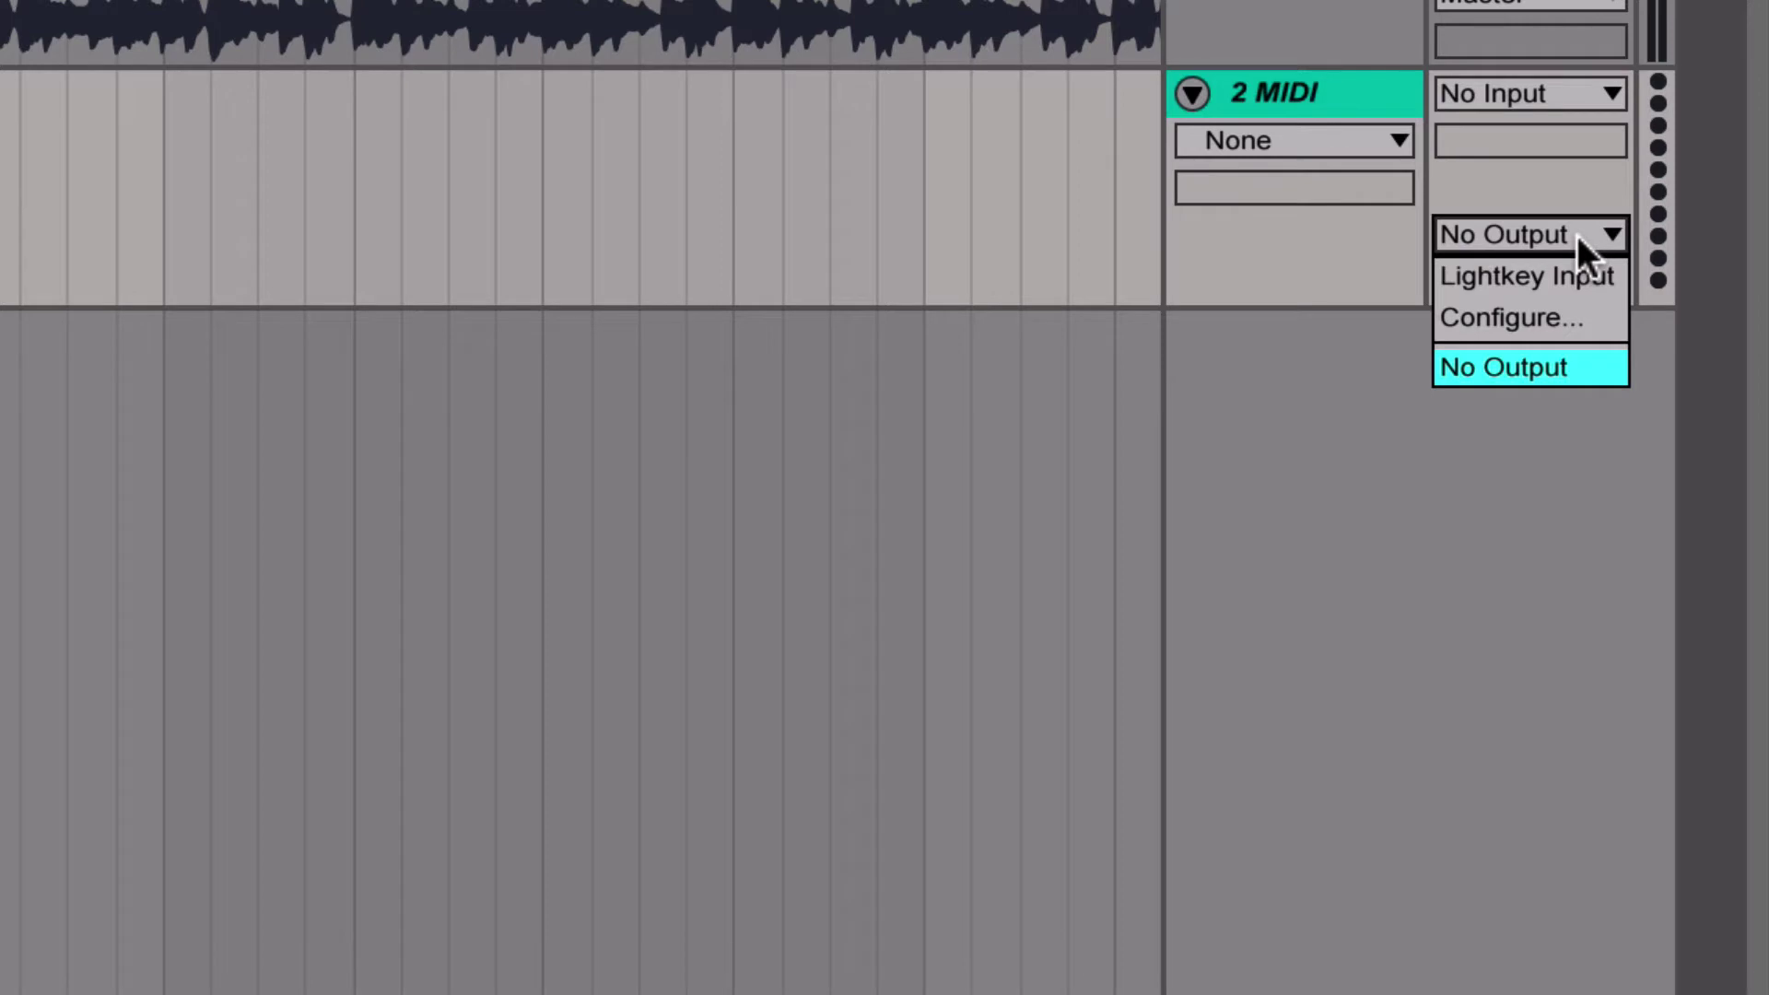
left_click(1573, 293)
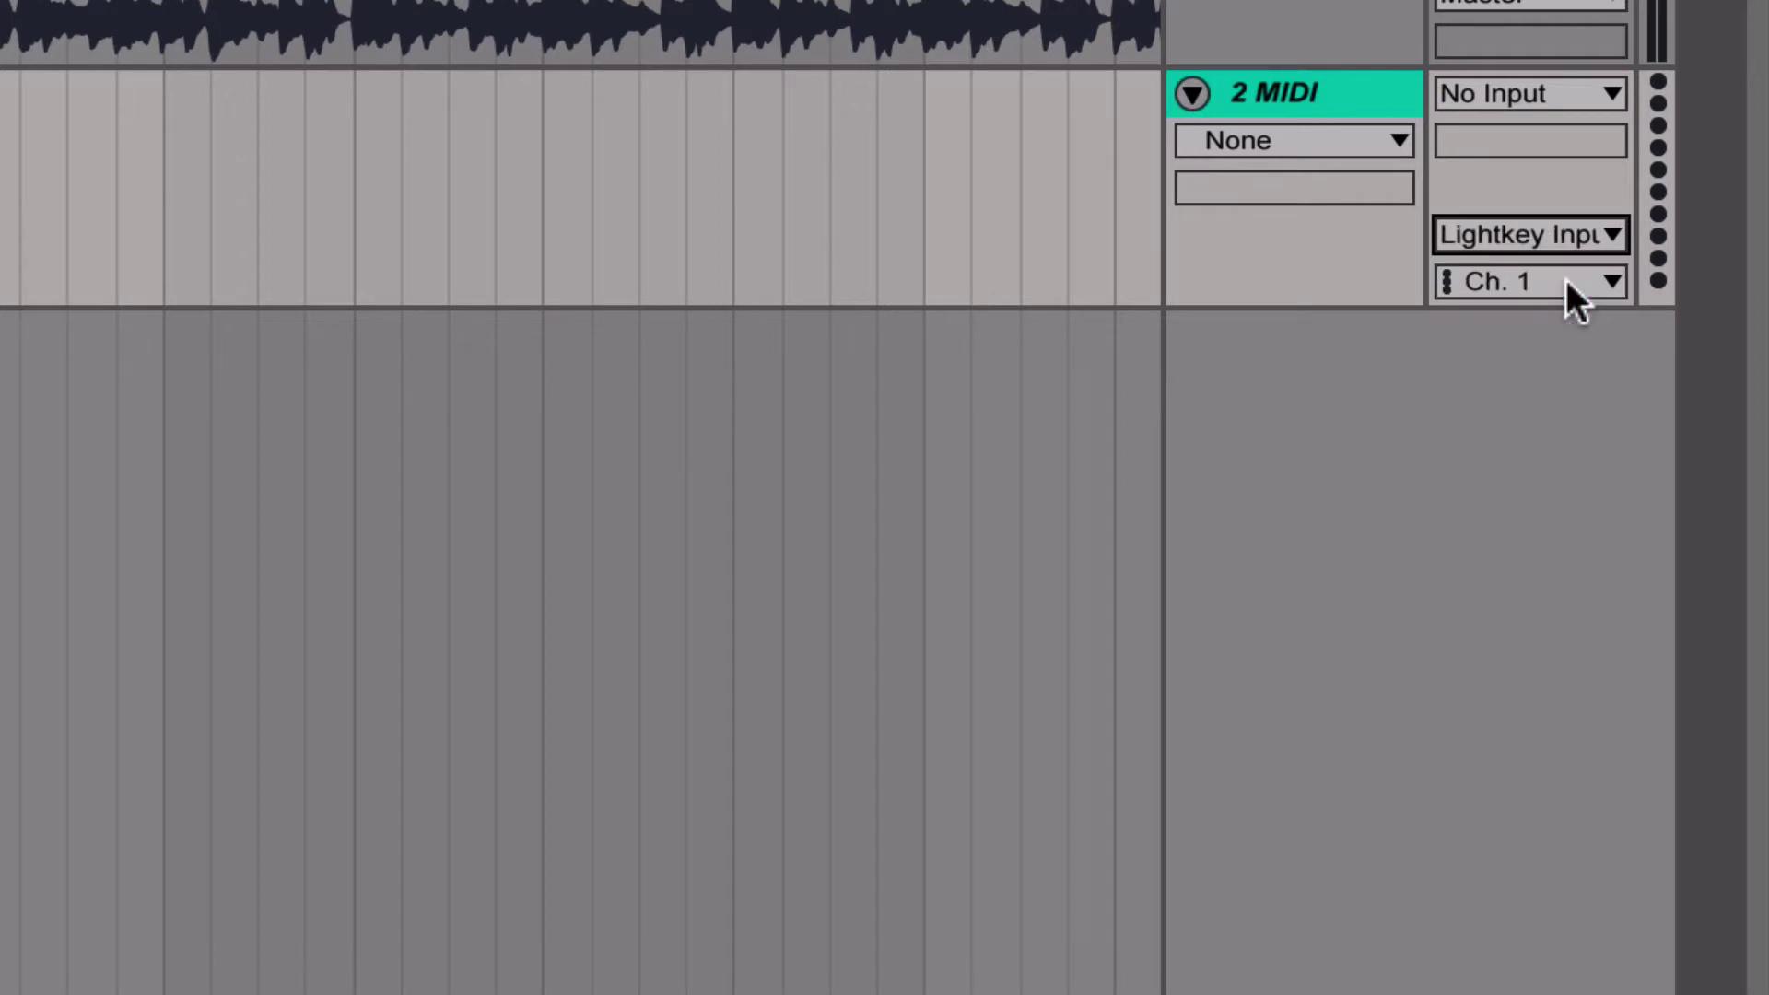
left_click(1566, 279)
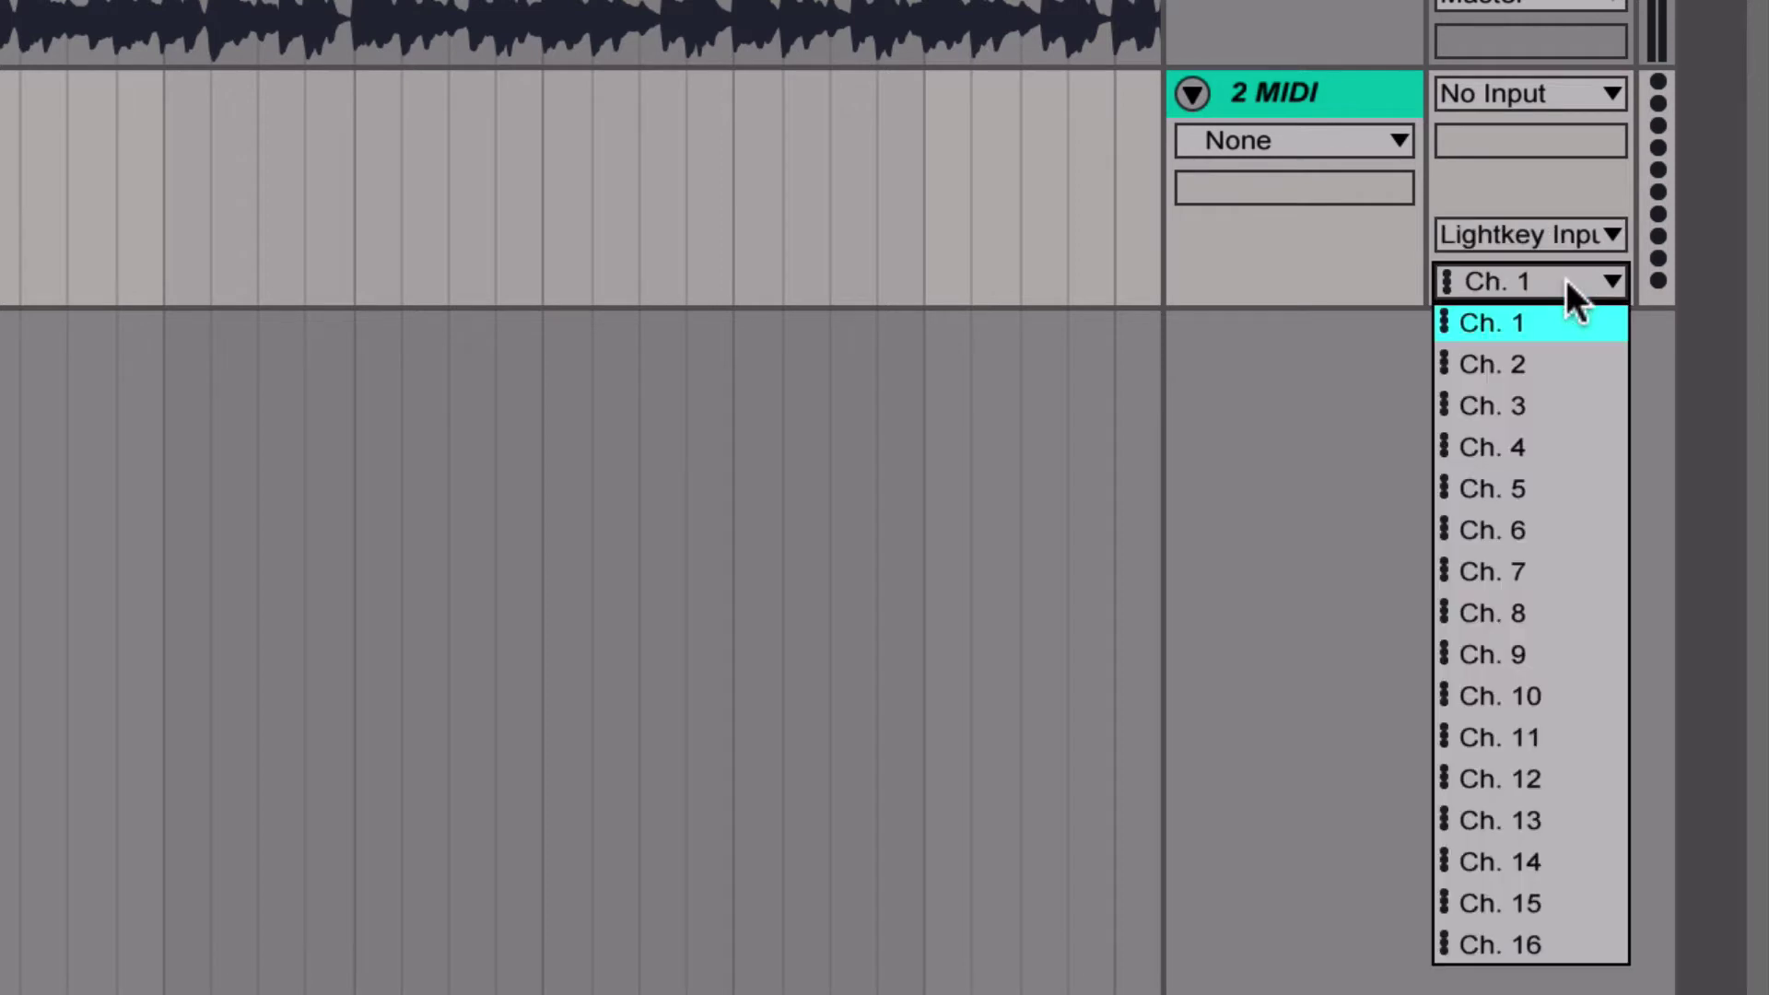
left_click(1534, 947)
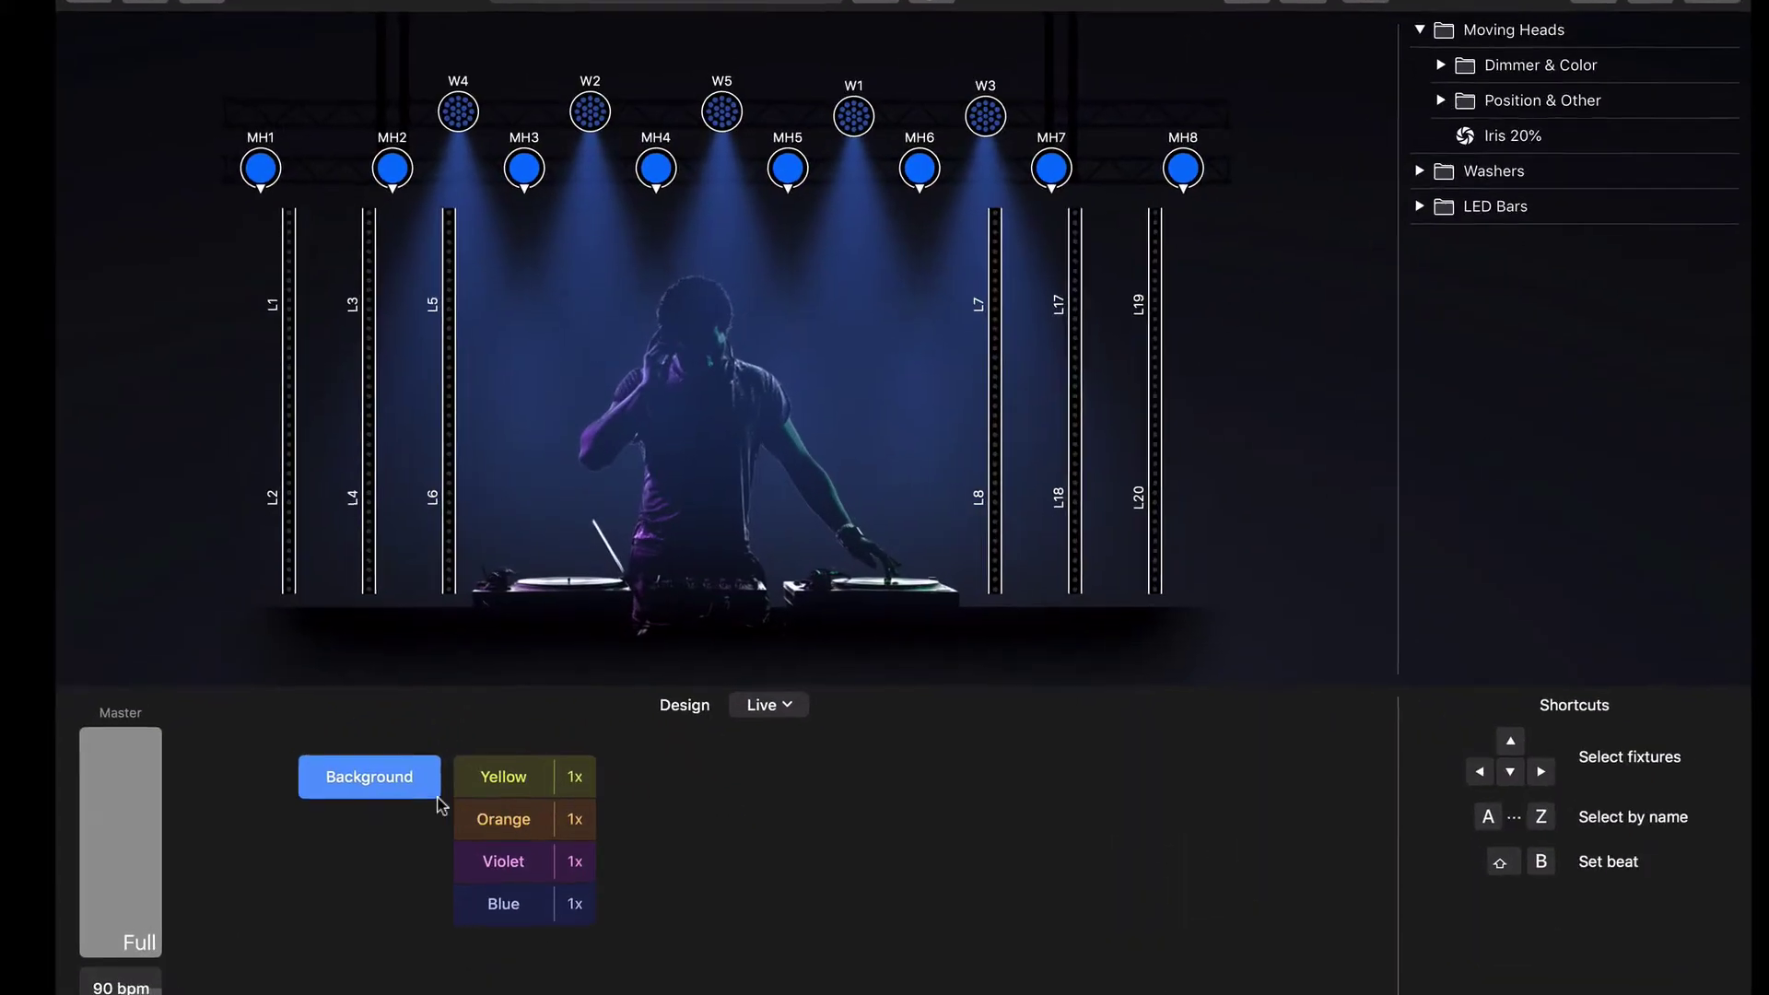
Toggle the Background cue off and on, preview Yellow, Orange, Violet and Blue, then turn Blue off.
left_click(427, 792)
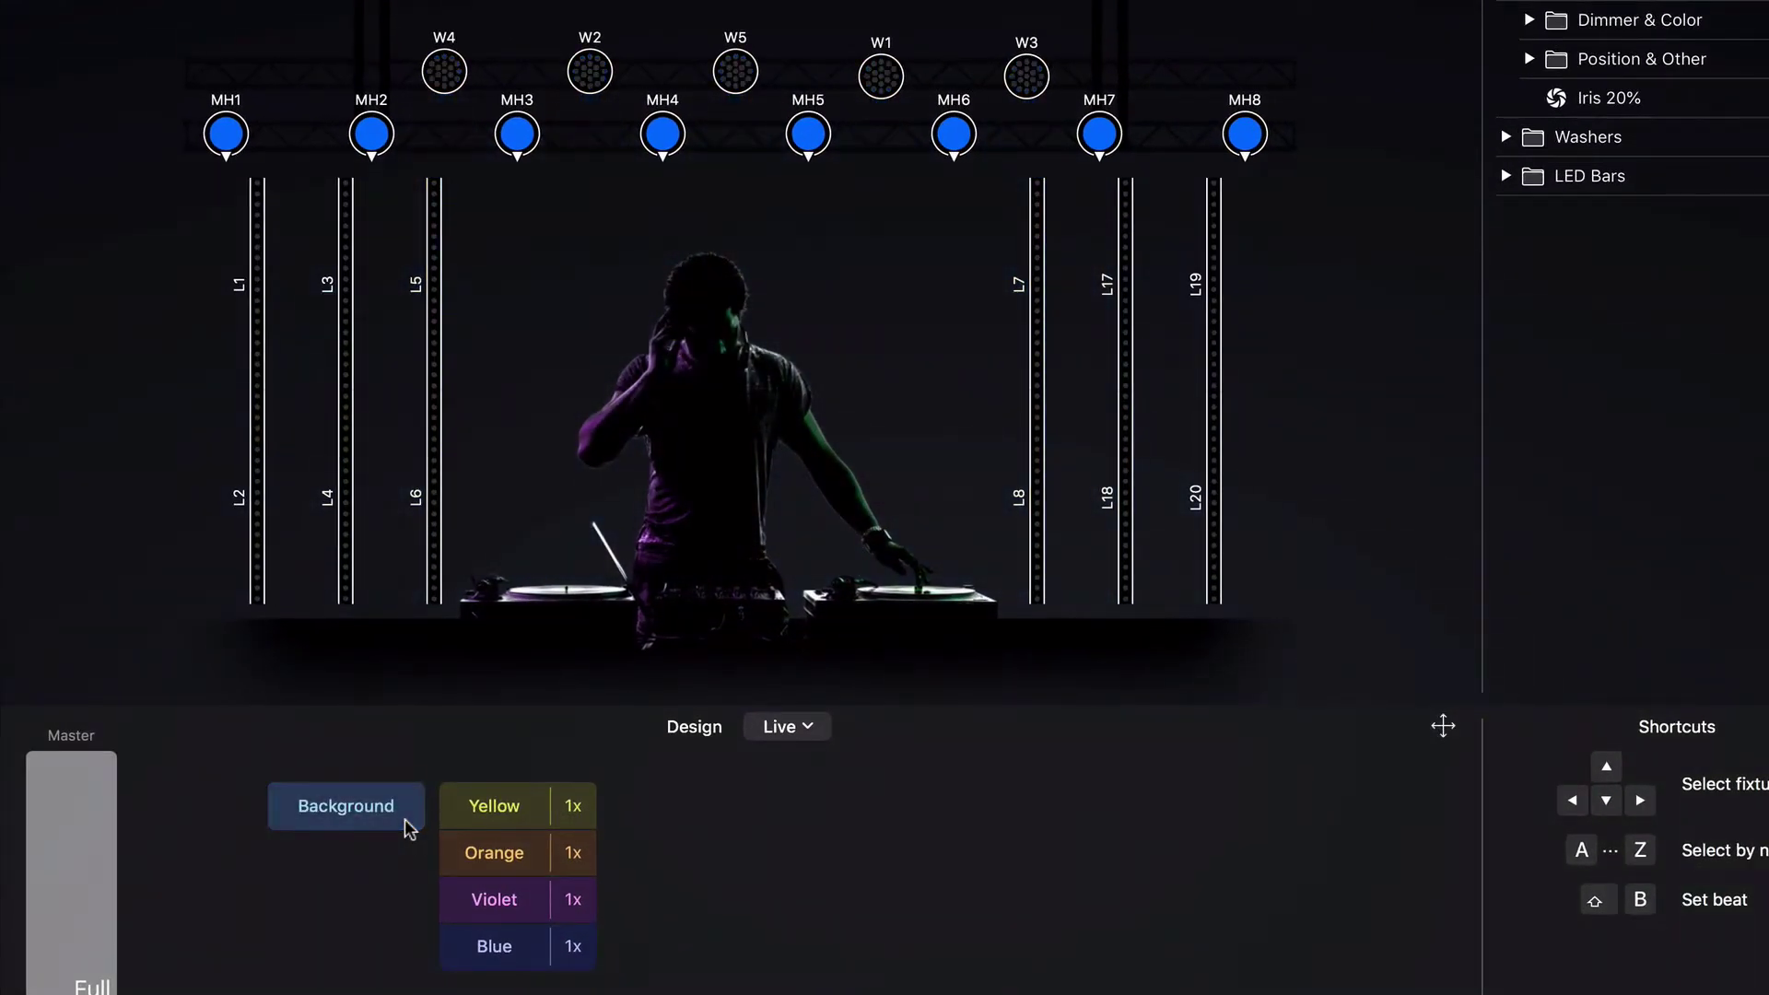
left_click(406, 820)
left_click(512, 820)
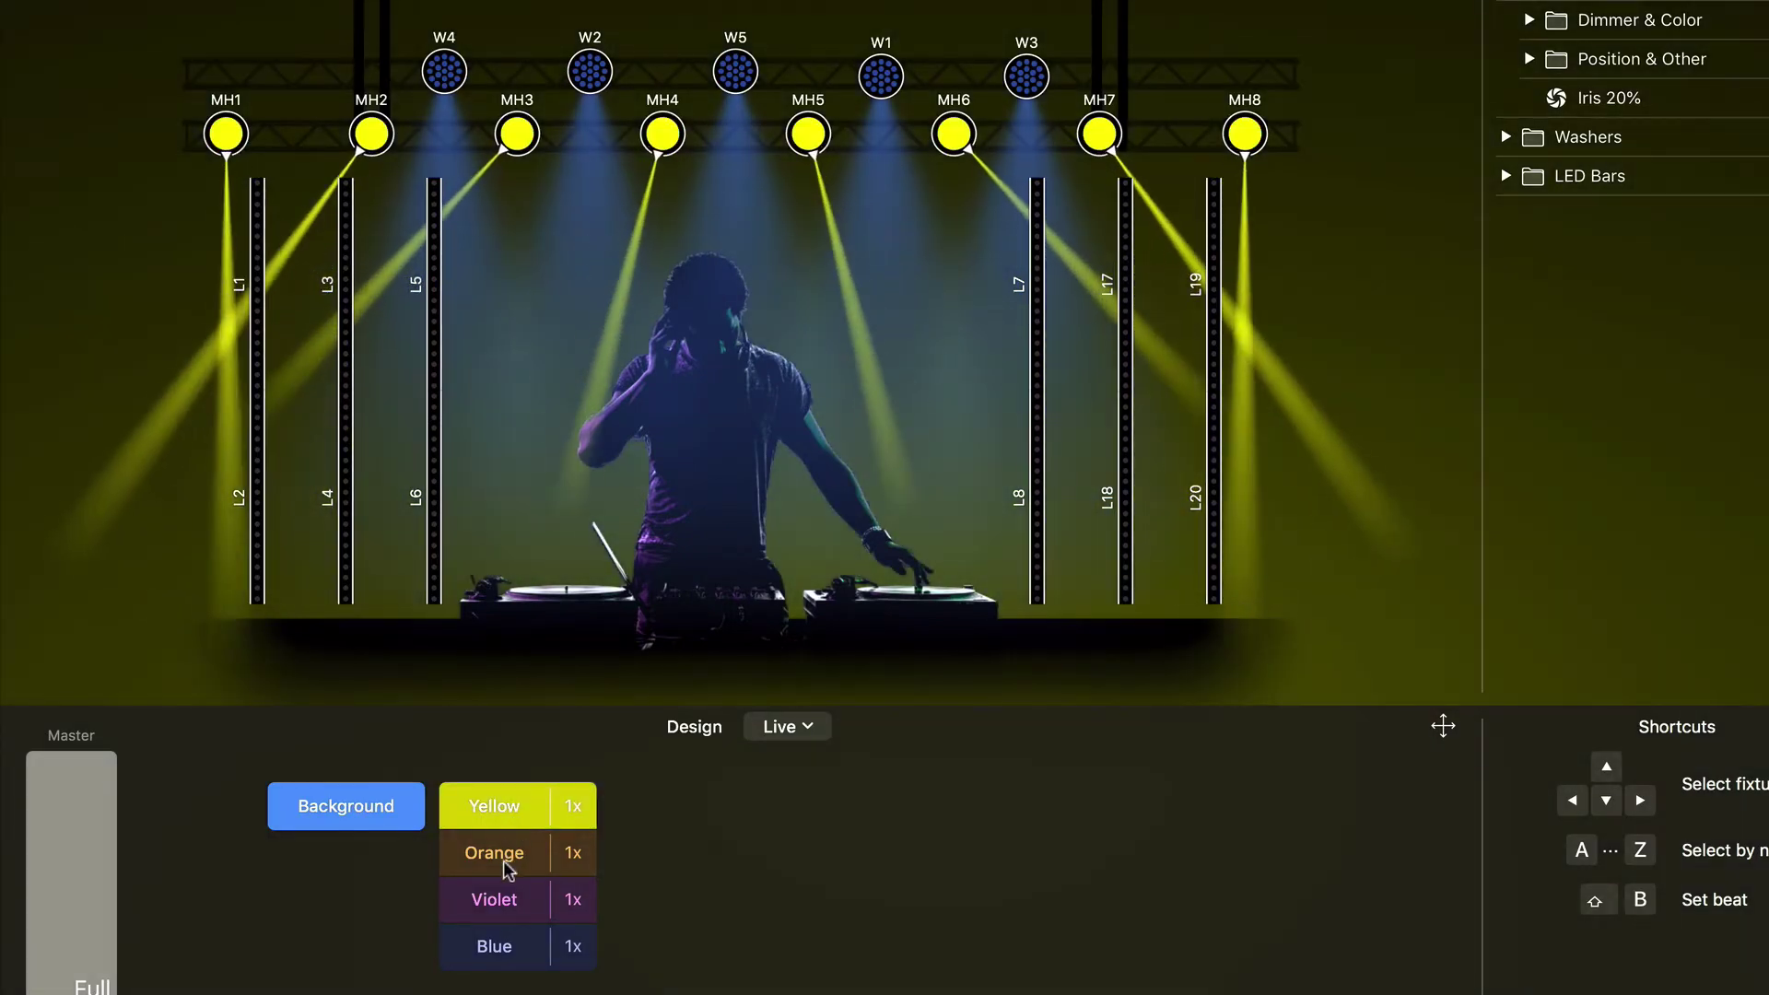
left_click(503, 860)
left_click(506, 910)
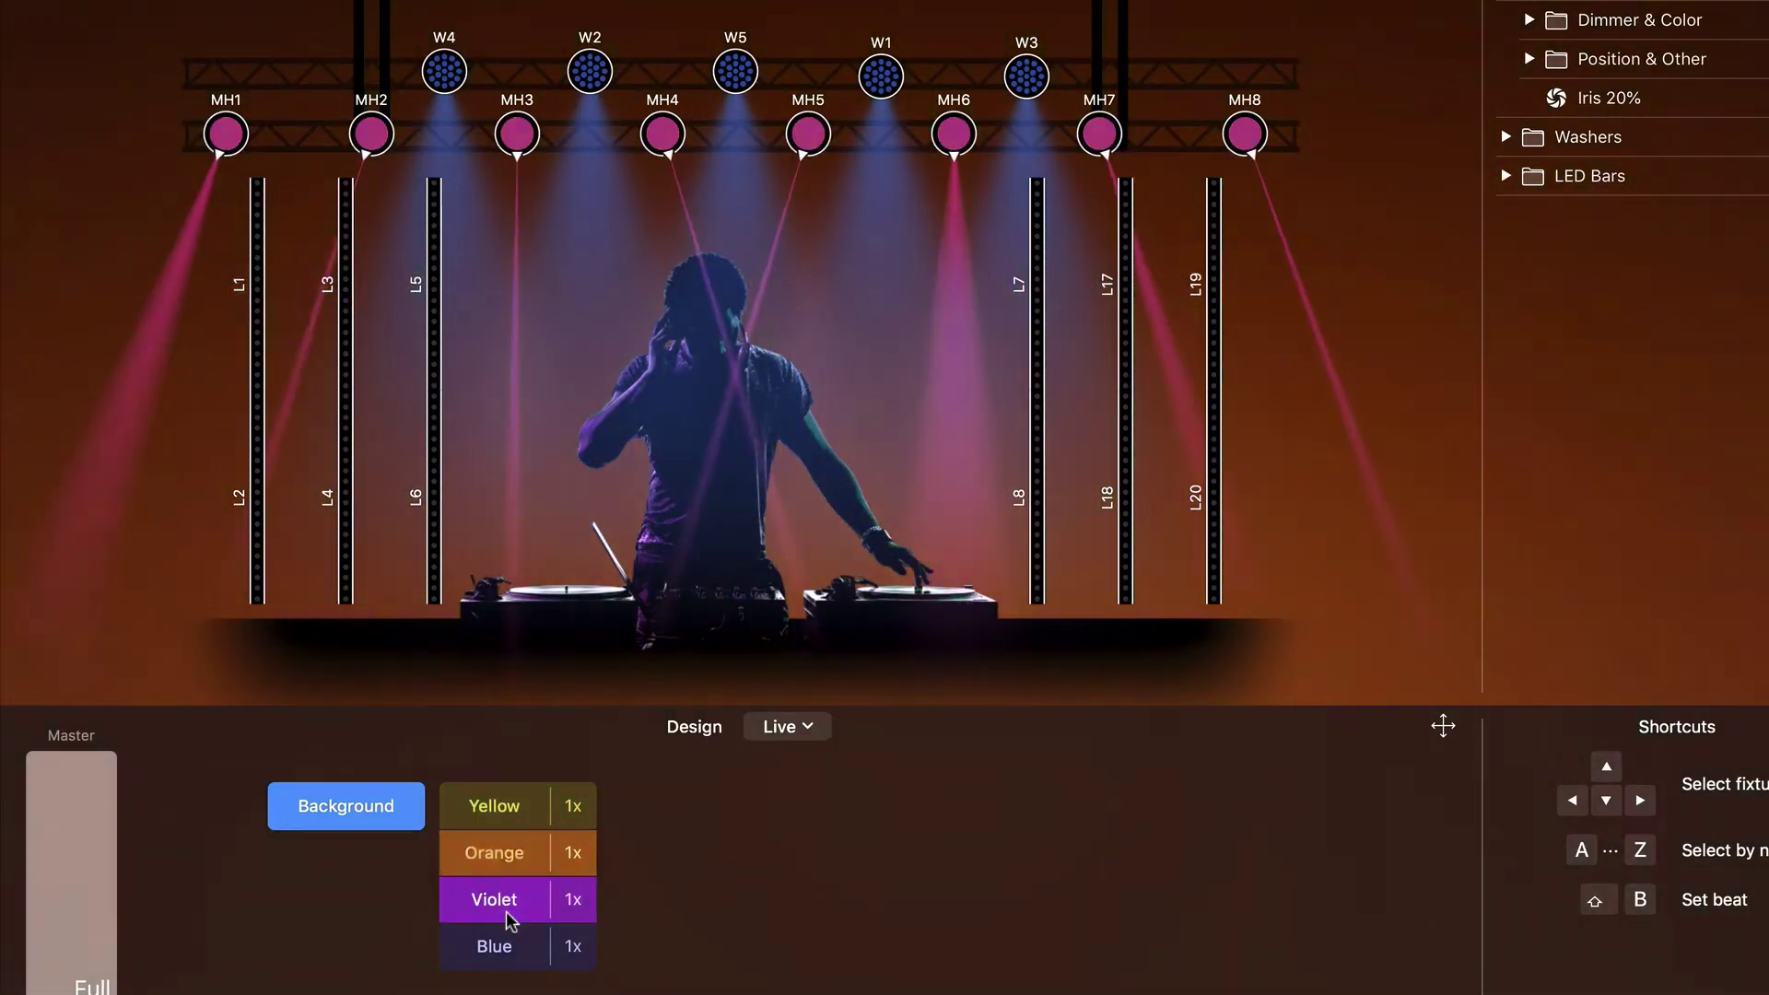
left_click(511, 962)
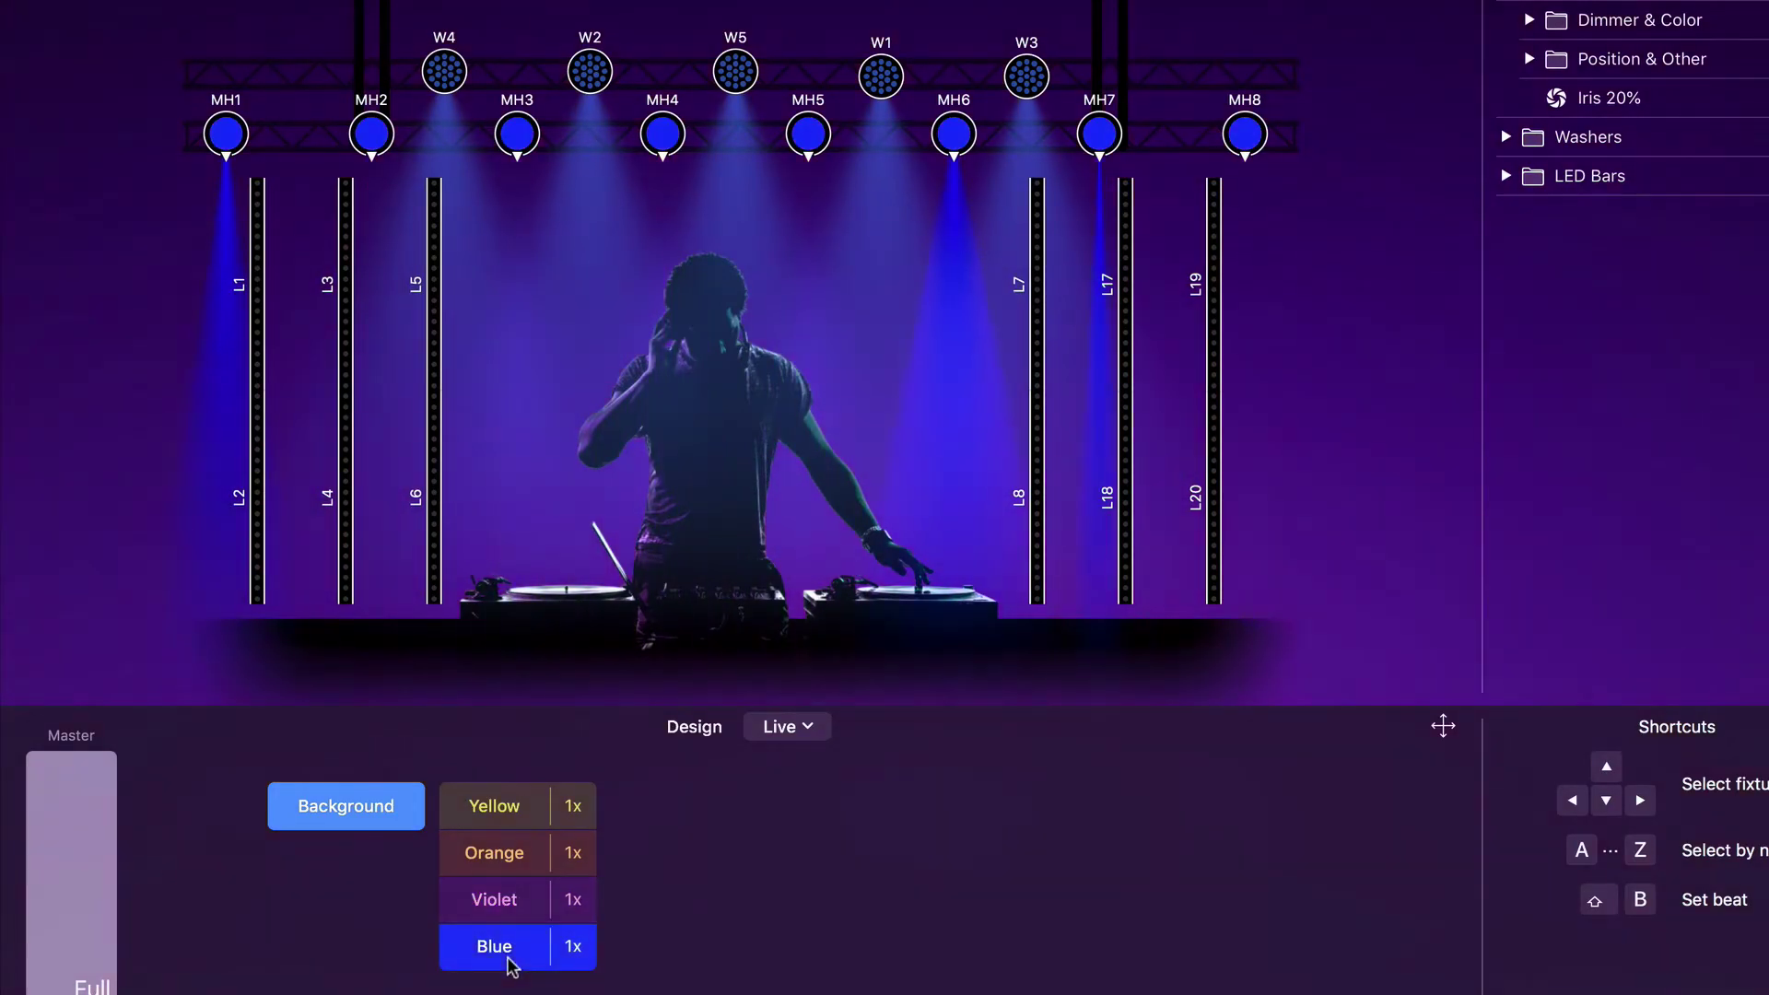
left_click(511, 963)
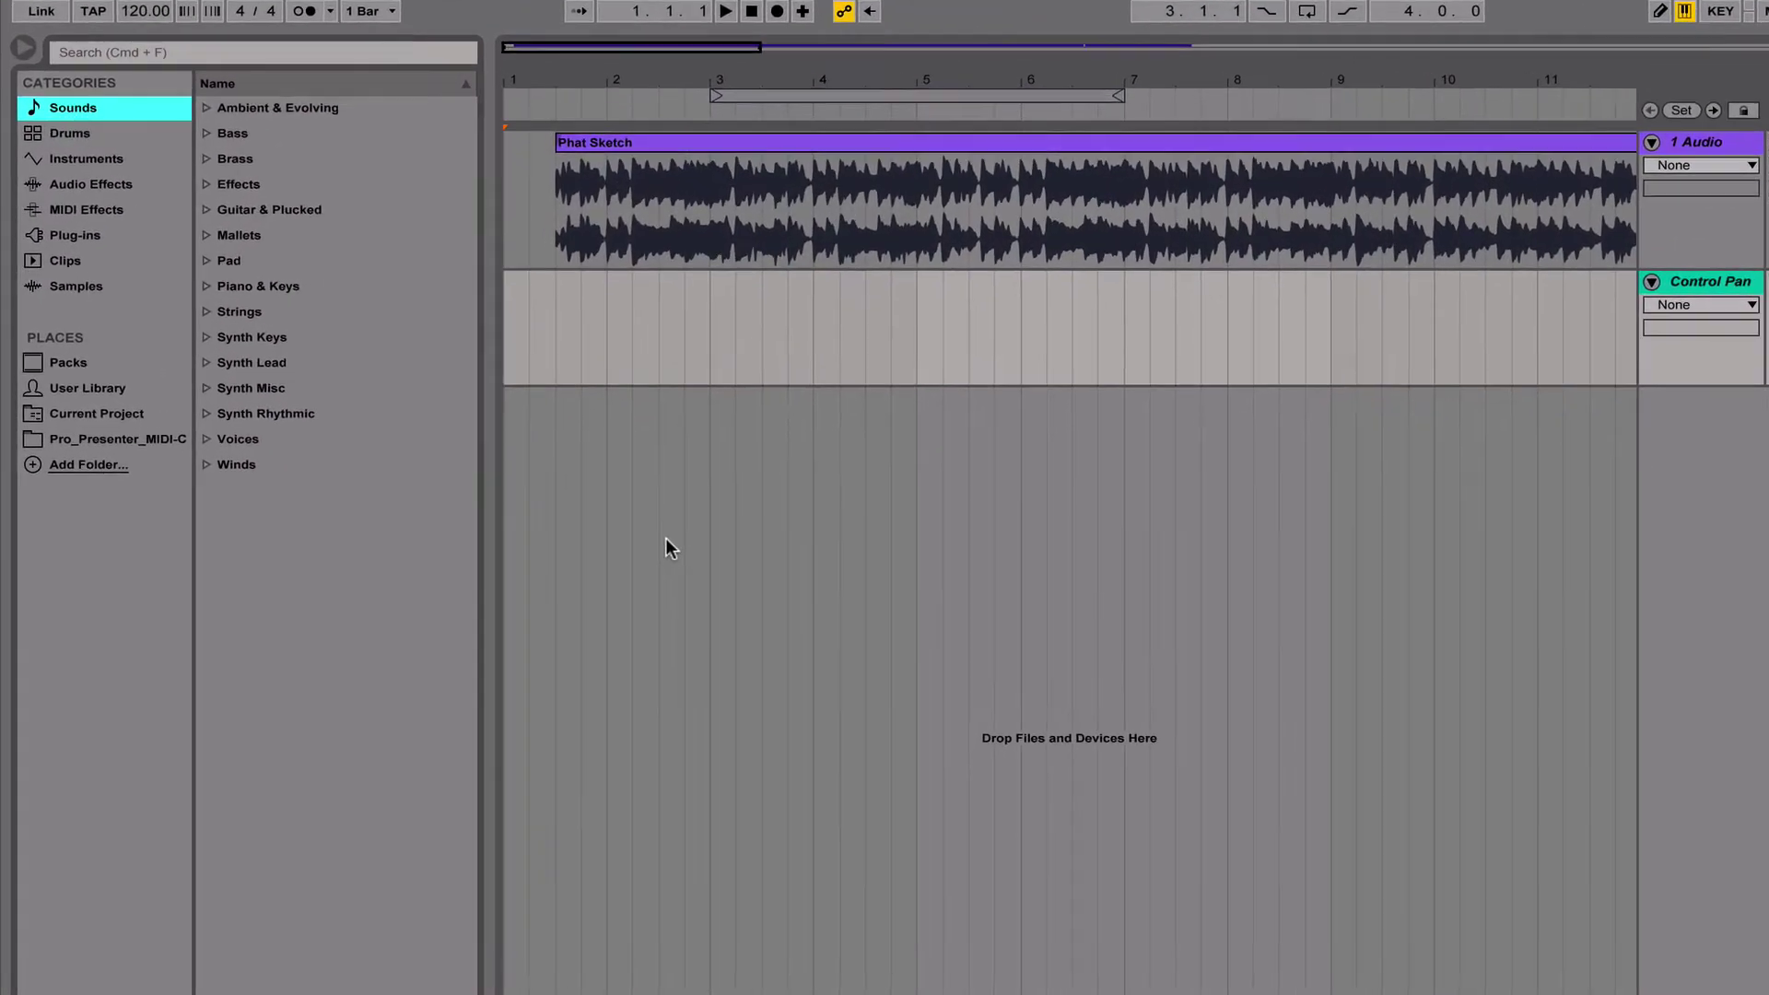
Browse the User Library to the colour clips in Effects Showcase.als, Control Panel #2.
left_click(184, 522)
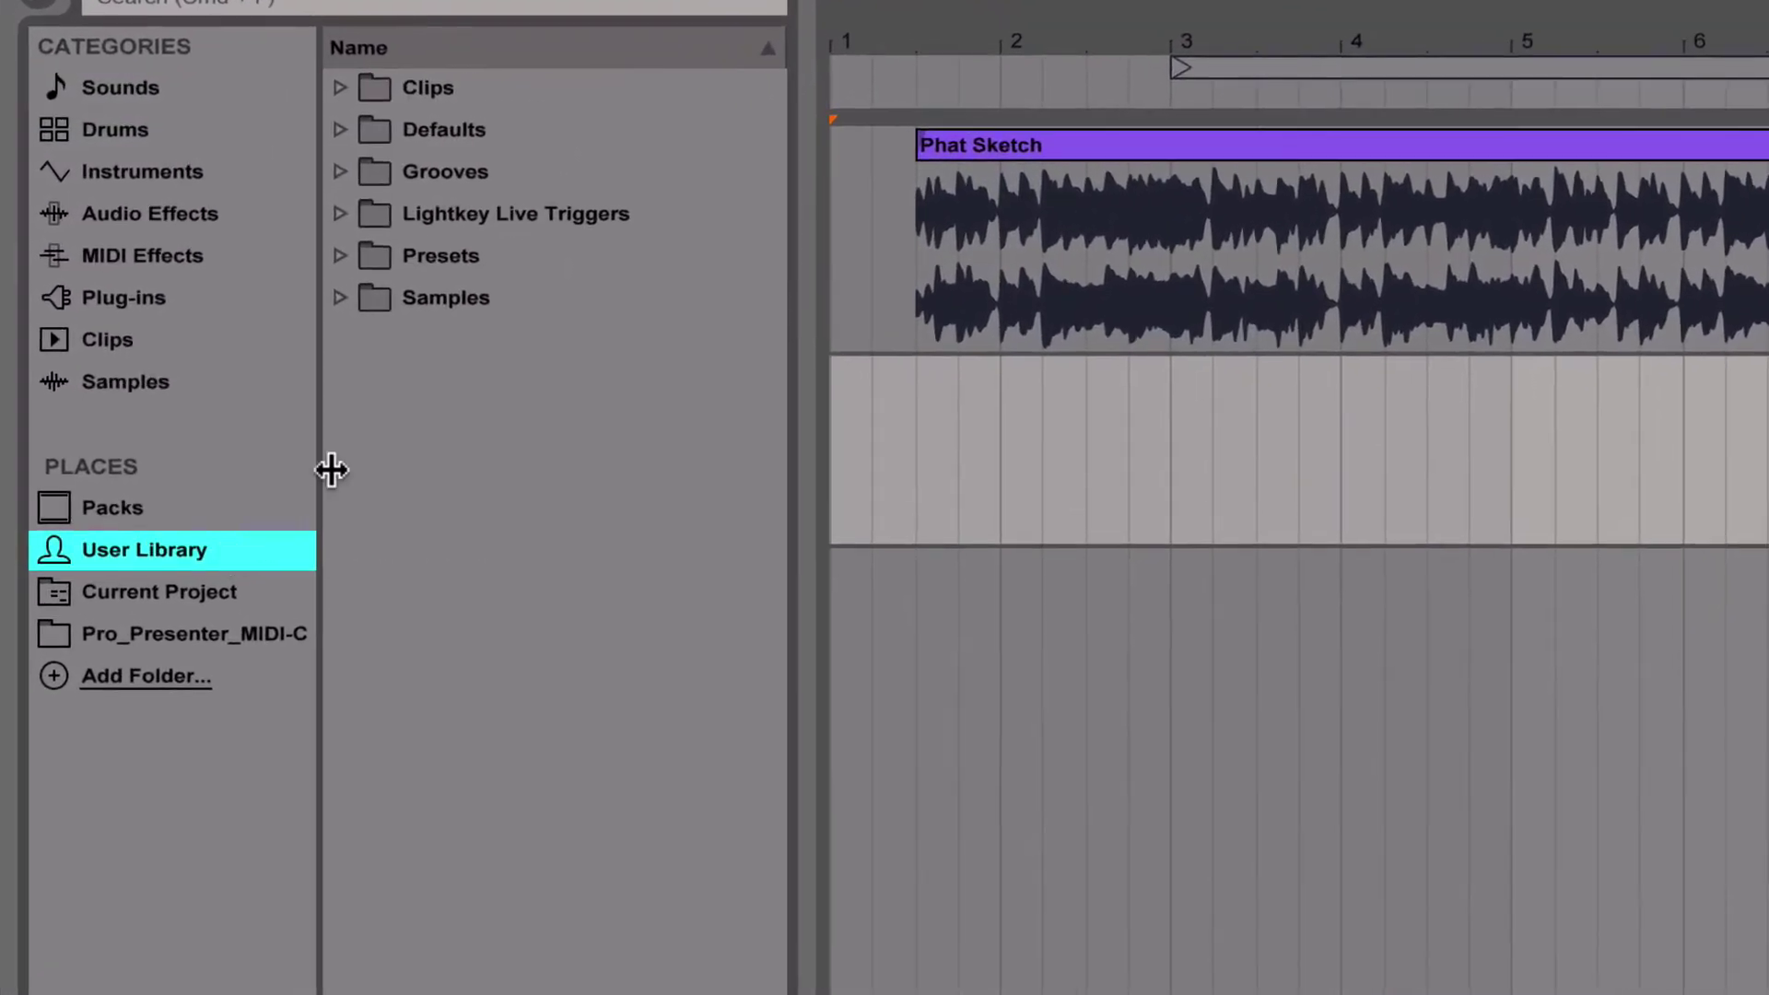
left_click(617, 223)
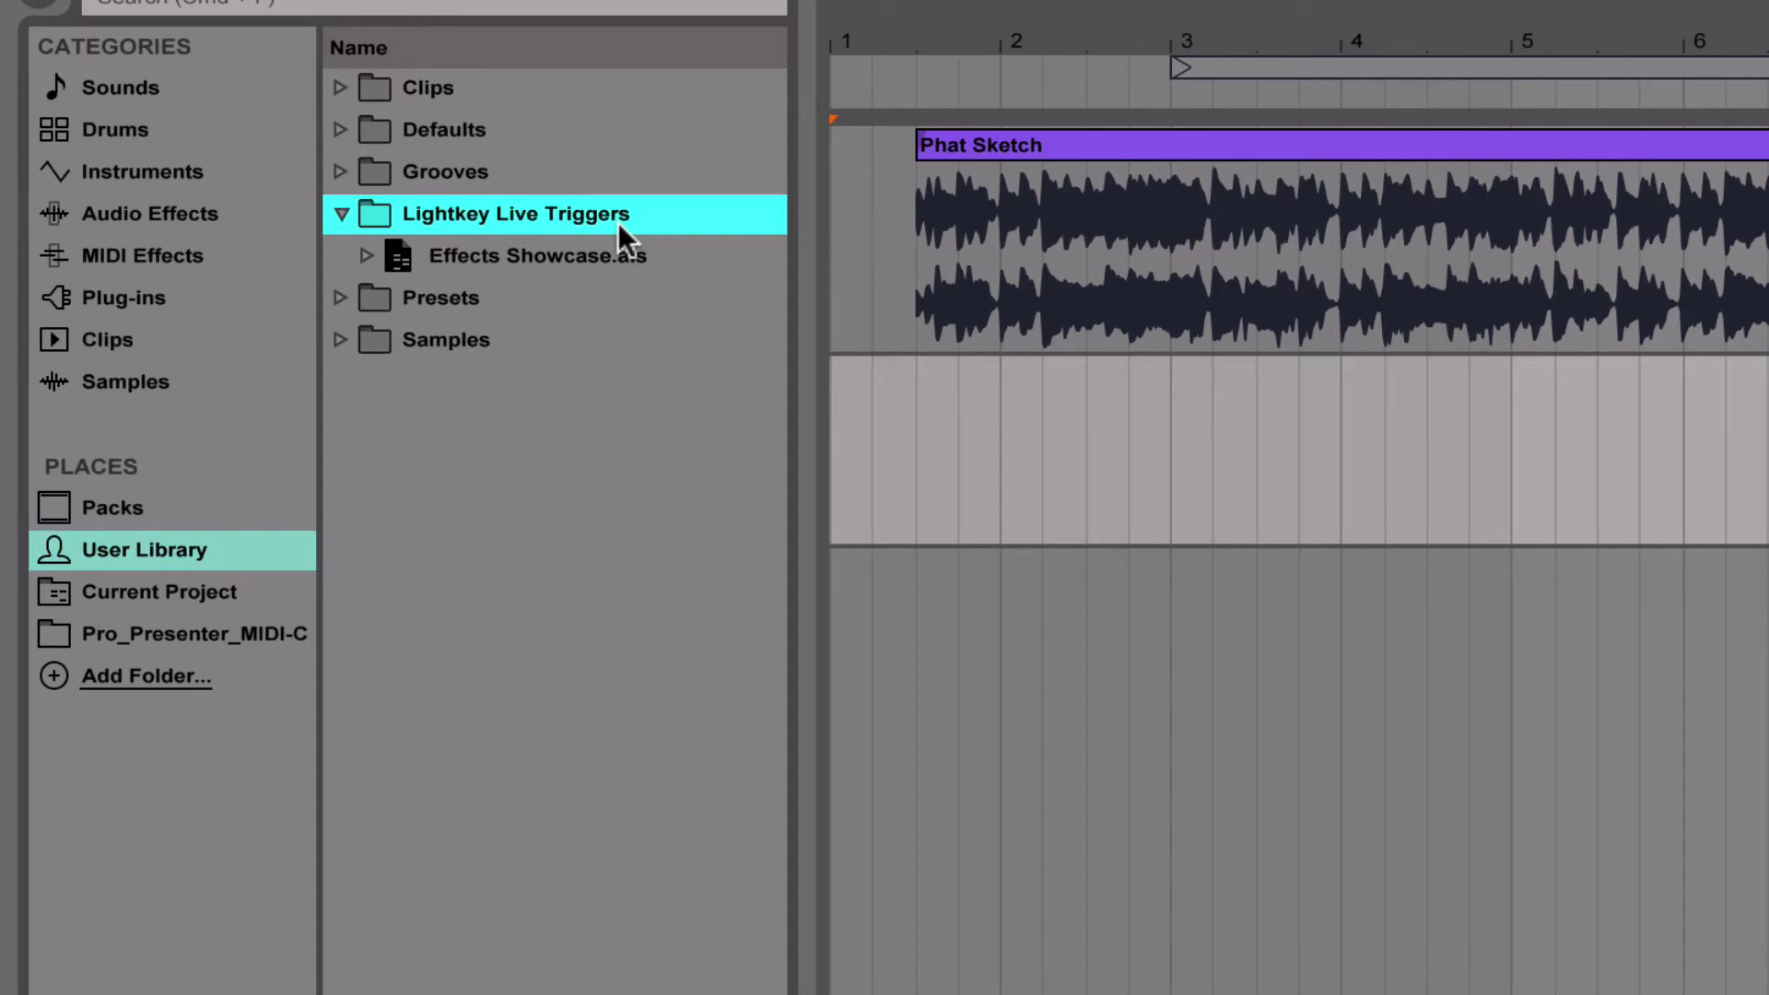
left_click(366, 258)
left_click(393, 382)
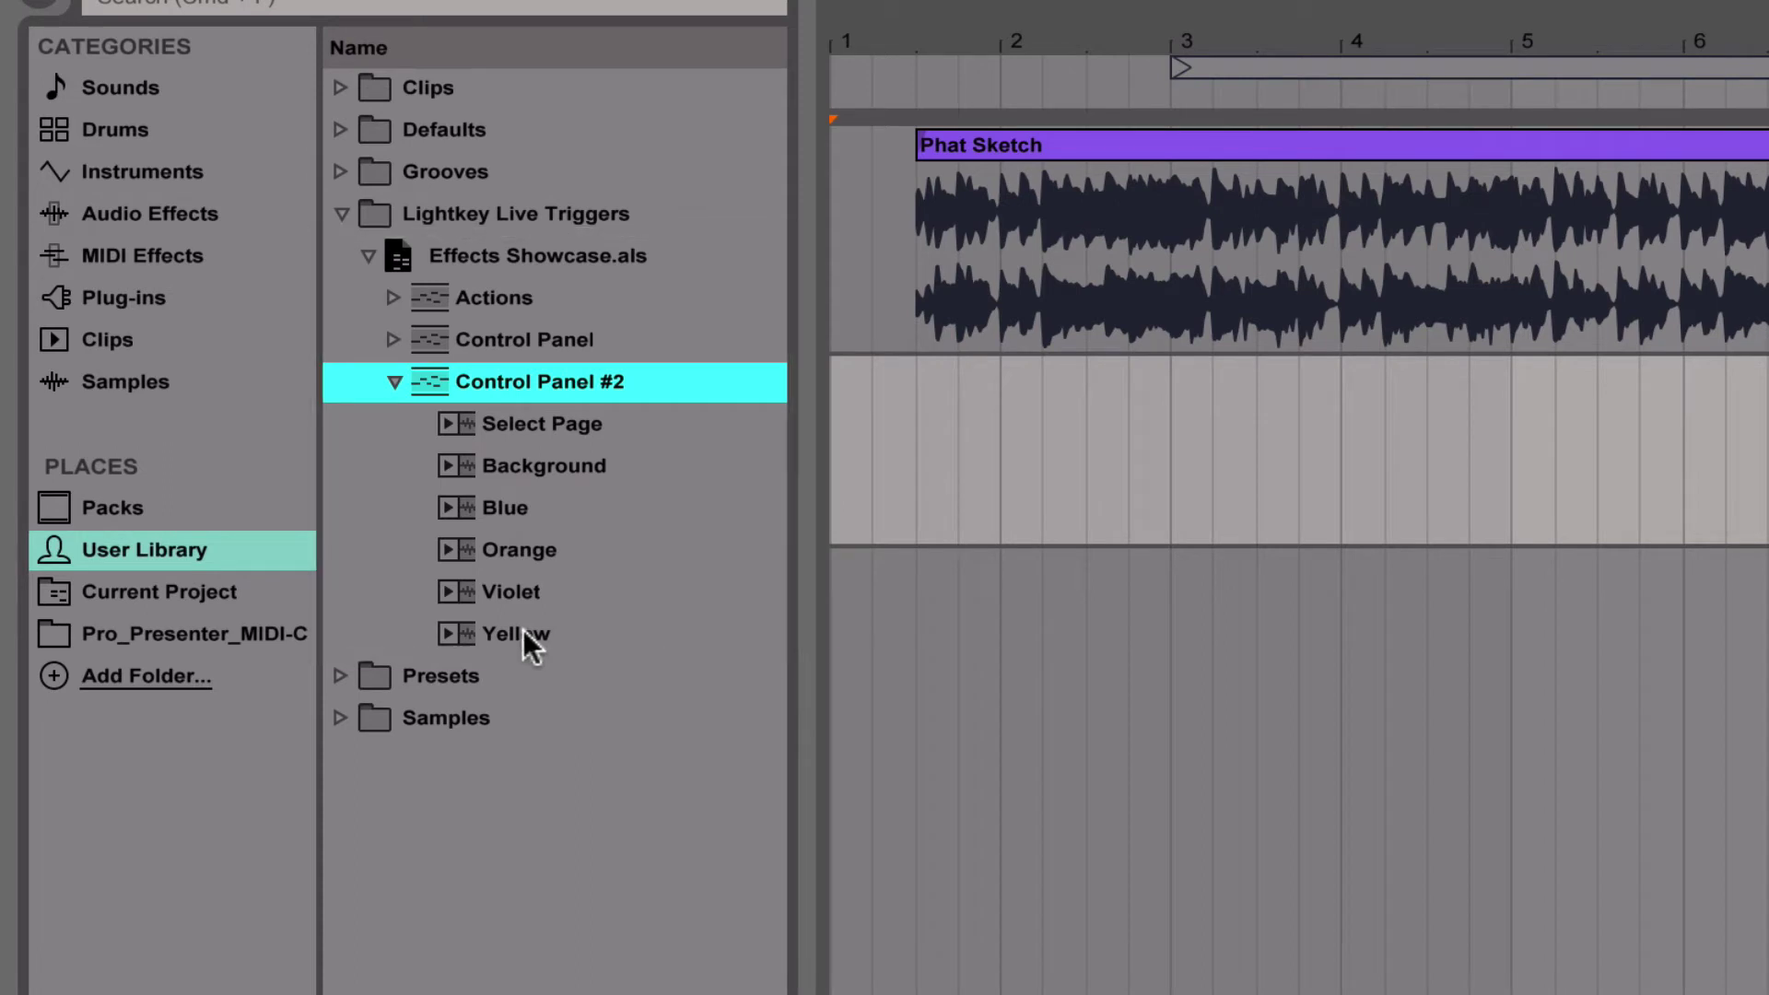
Place a shortened Yellow clip, then a shortened Orange clip at bar 4.
left_click_drag(532, 636, 1021, 428)
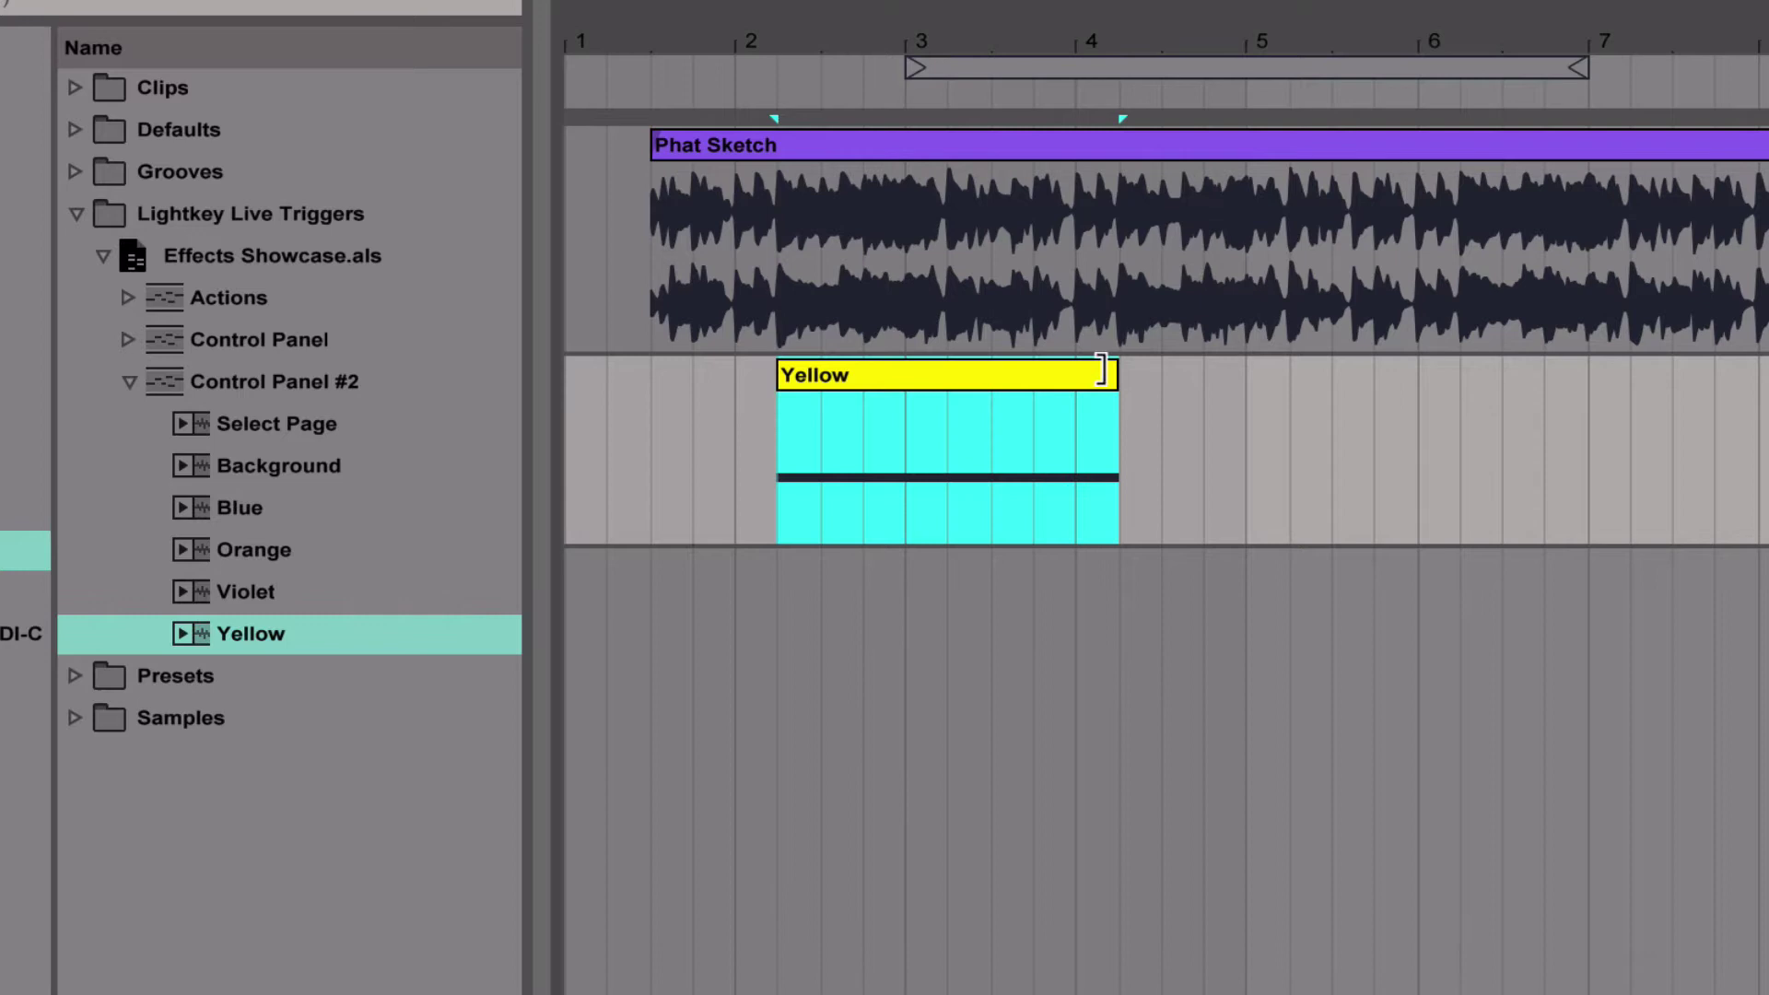
left_click_drag(1101, 369, 1046, 373)
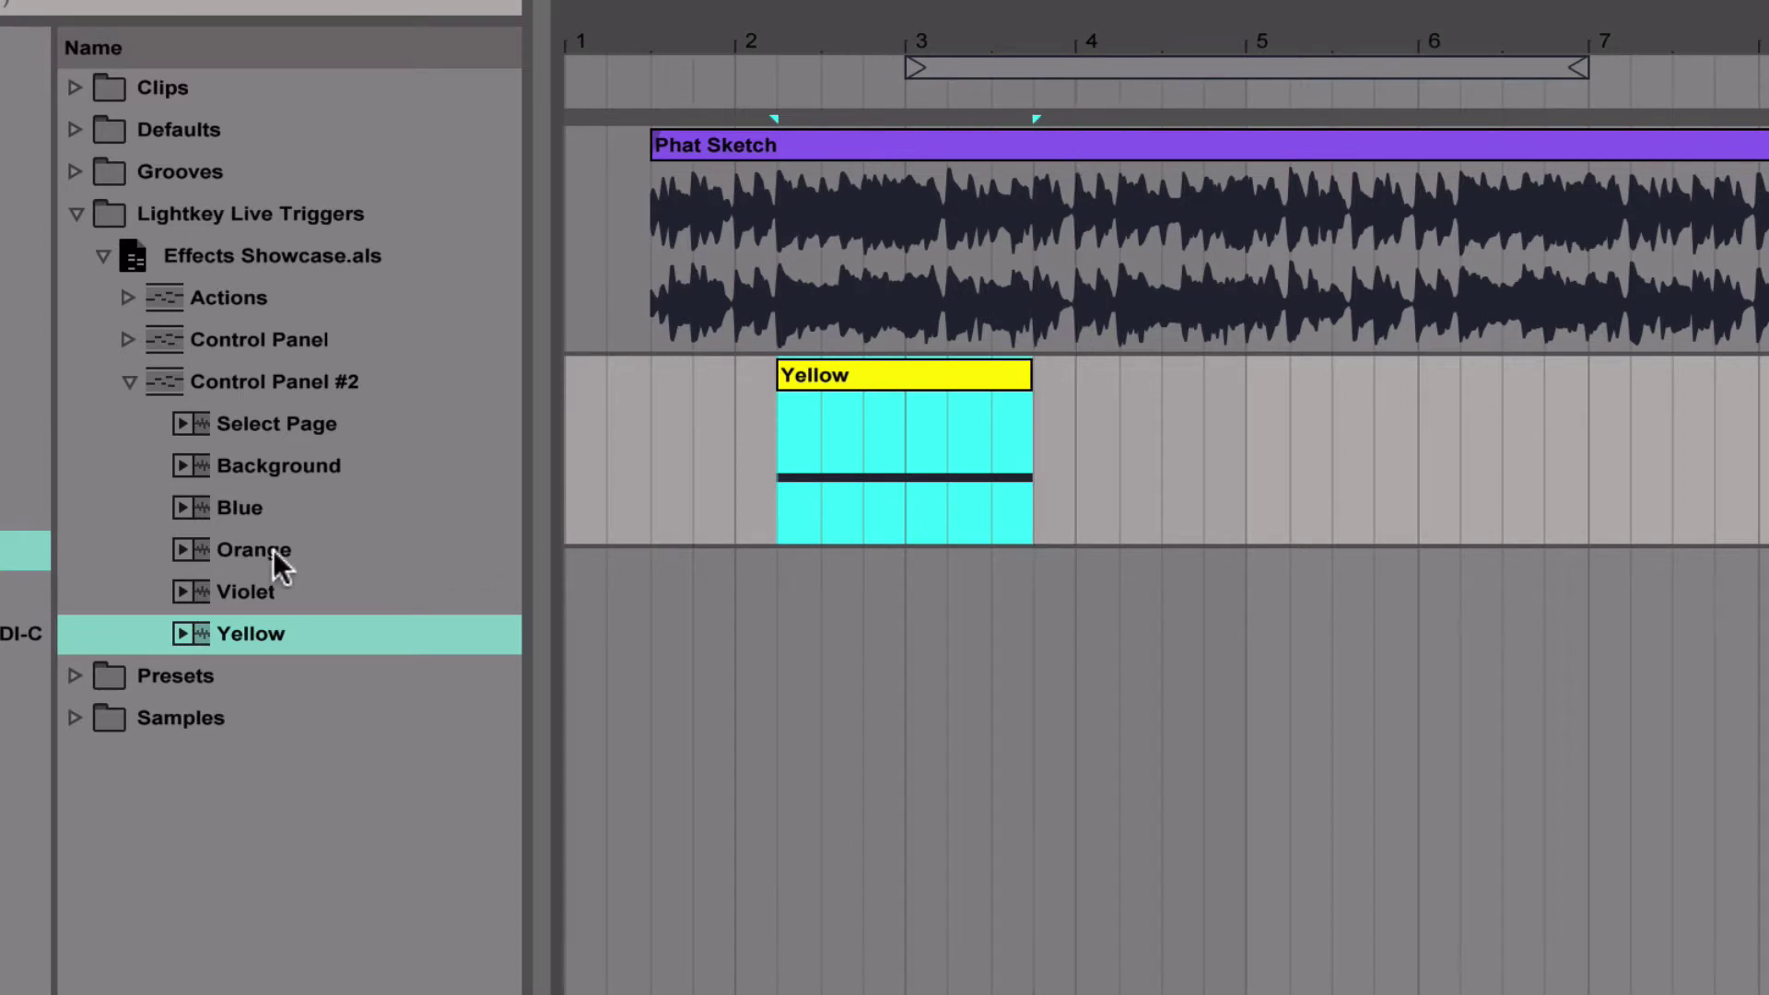
left_click_drag(273, 550, 1119, 423)
left_click_drag(1454, 376, 1330, 374)
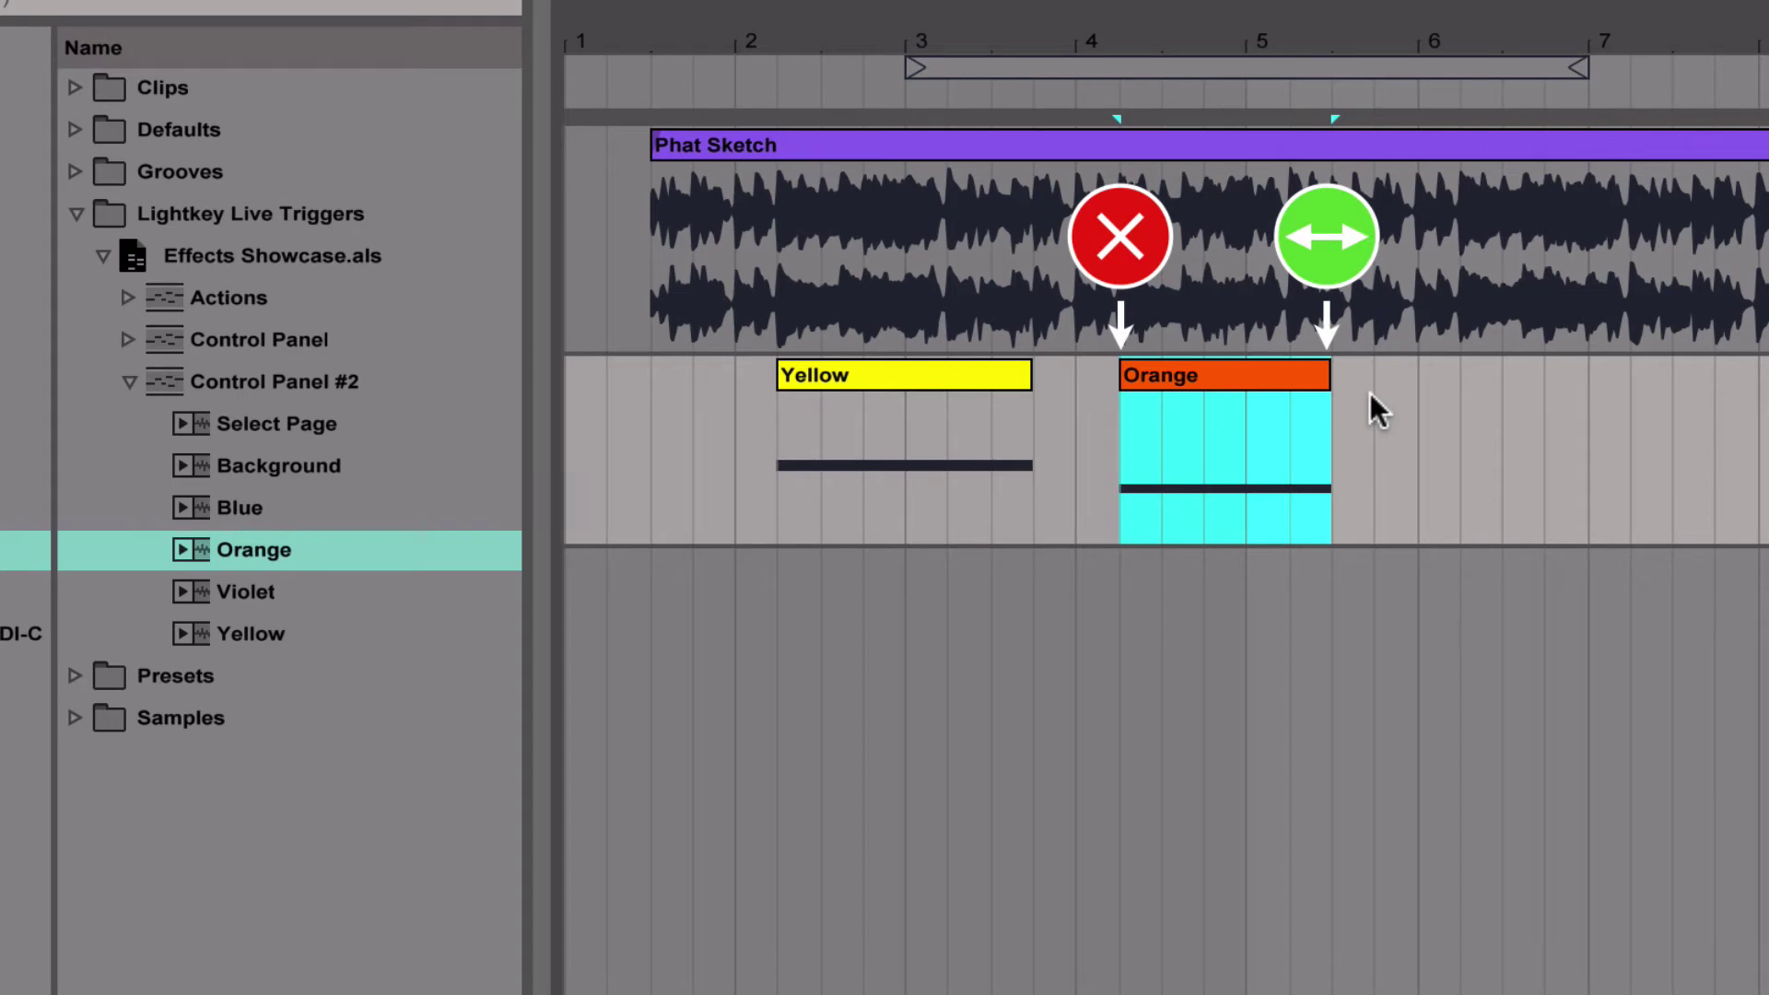
Duplicate the Yellow and Orange clips as a second pair around bar 6.
left_click(844, 377, "shift")
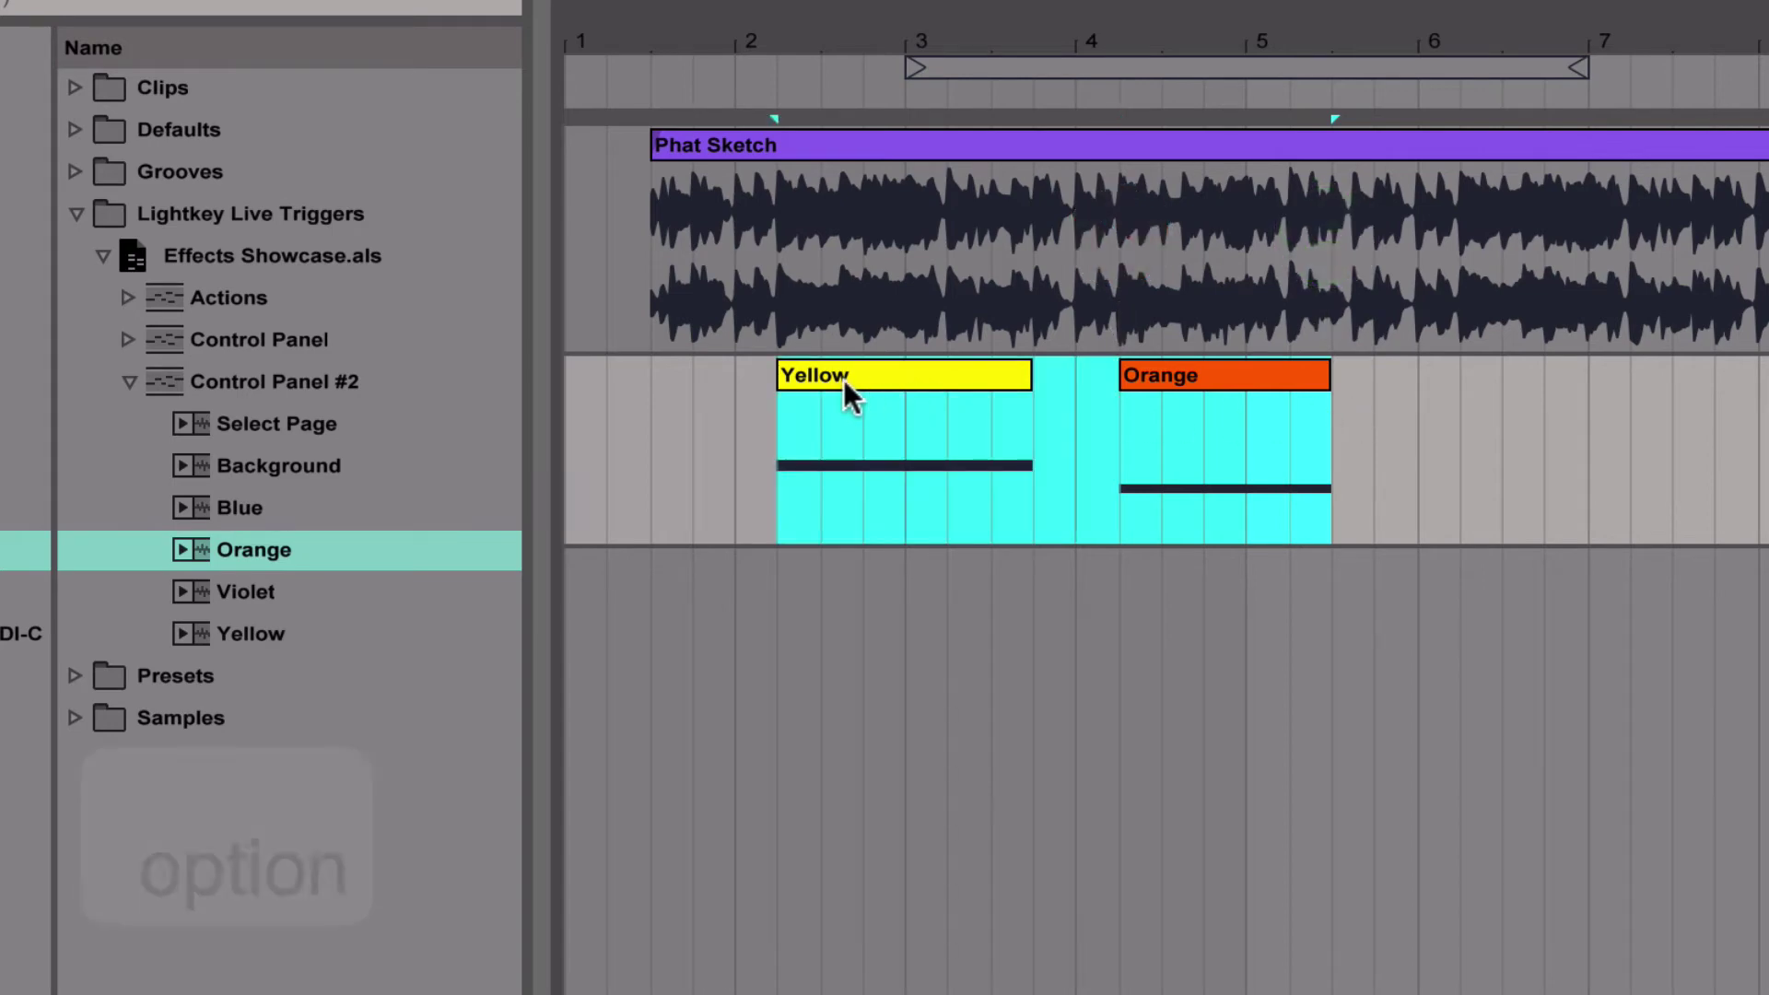
left_click_drag(834, 375, 1469, 368)
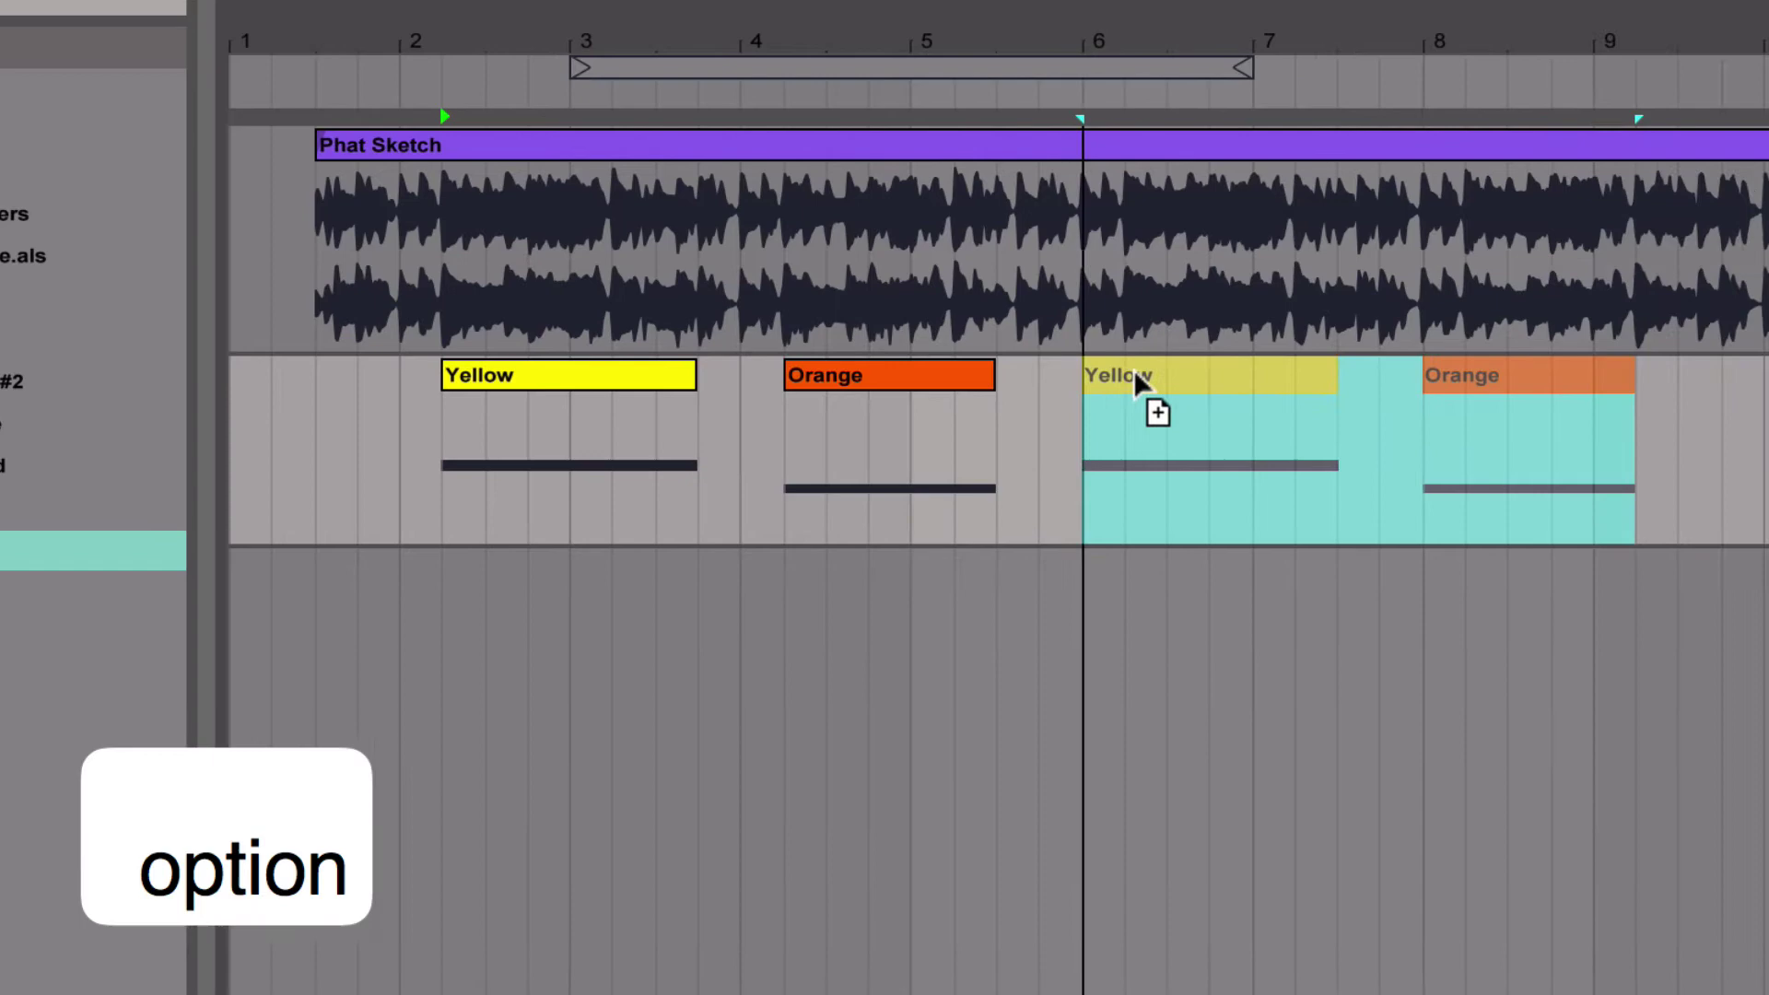
left_click_drag(1133, 369, 1184, 369)
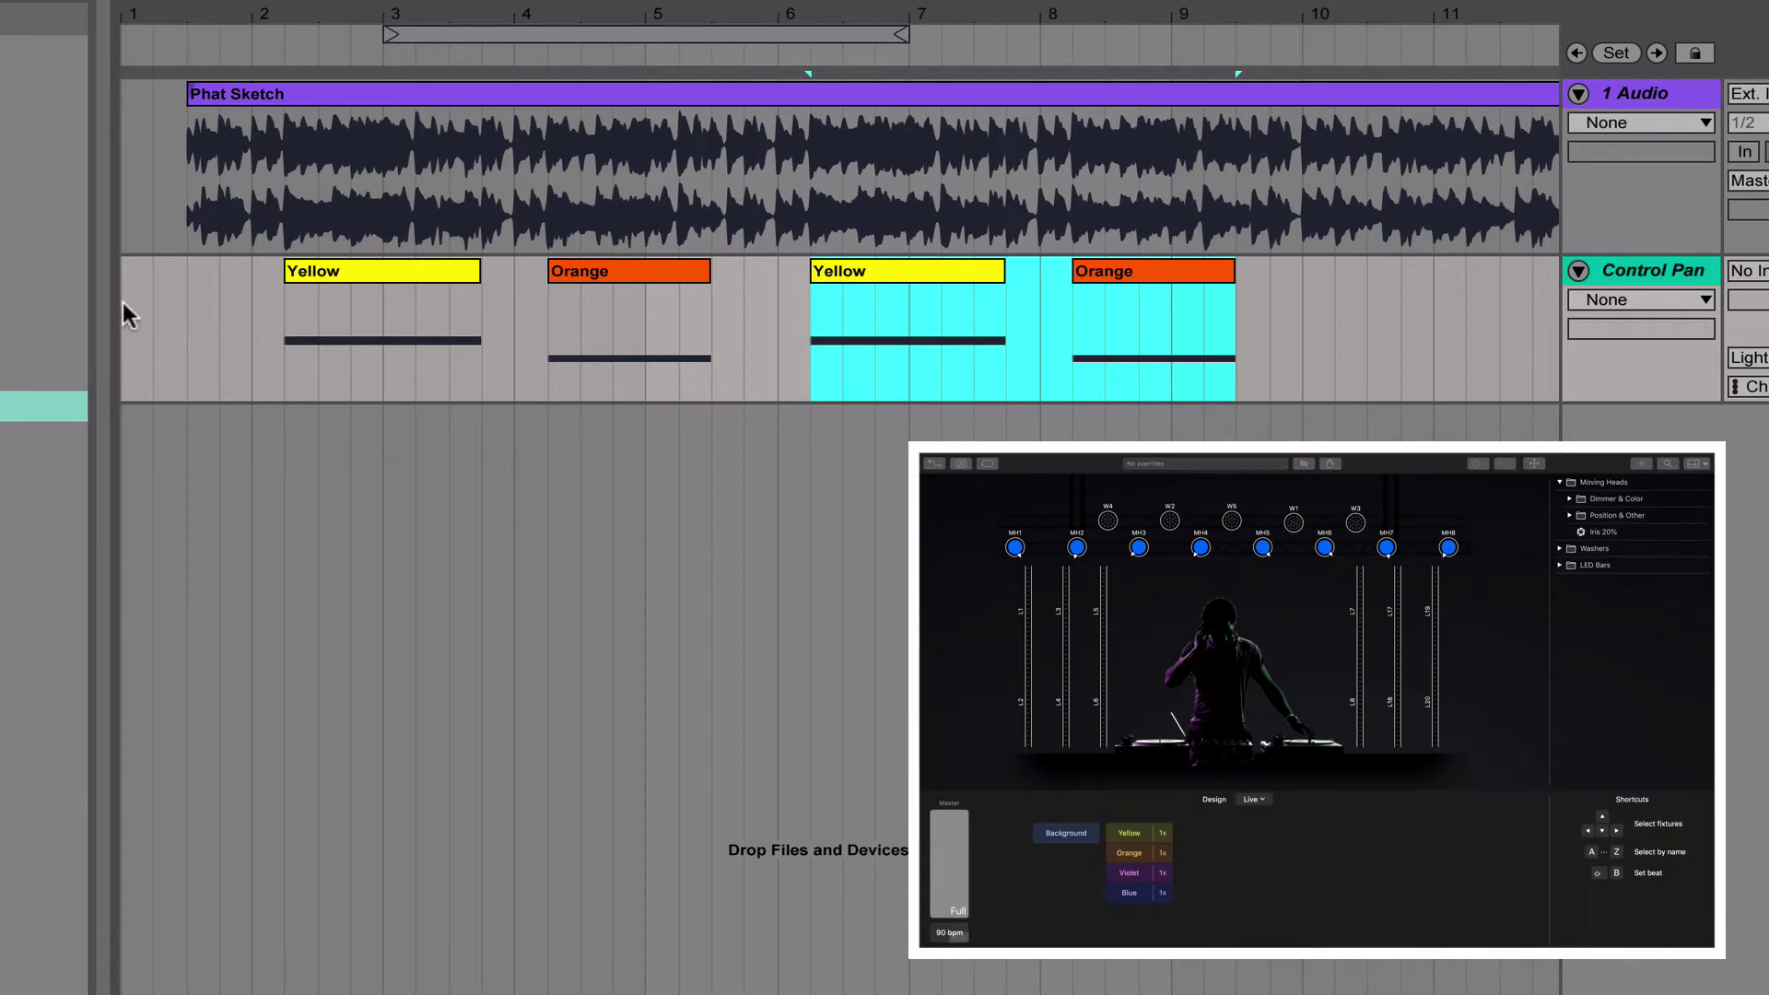
left_click(123, 302)
key("space")
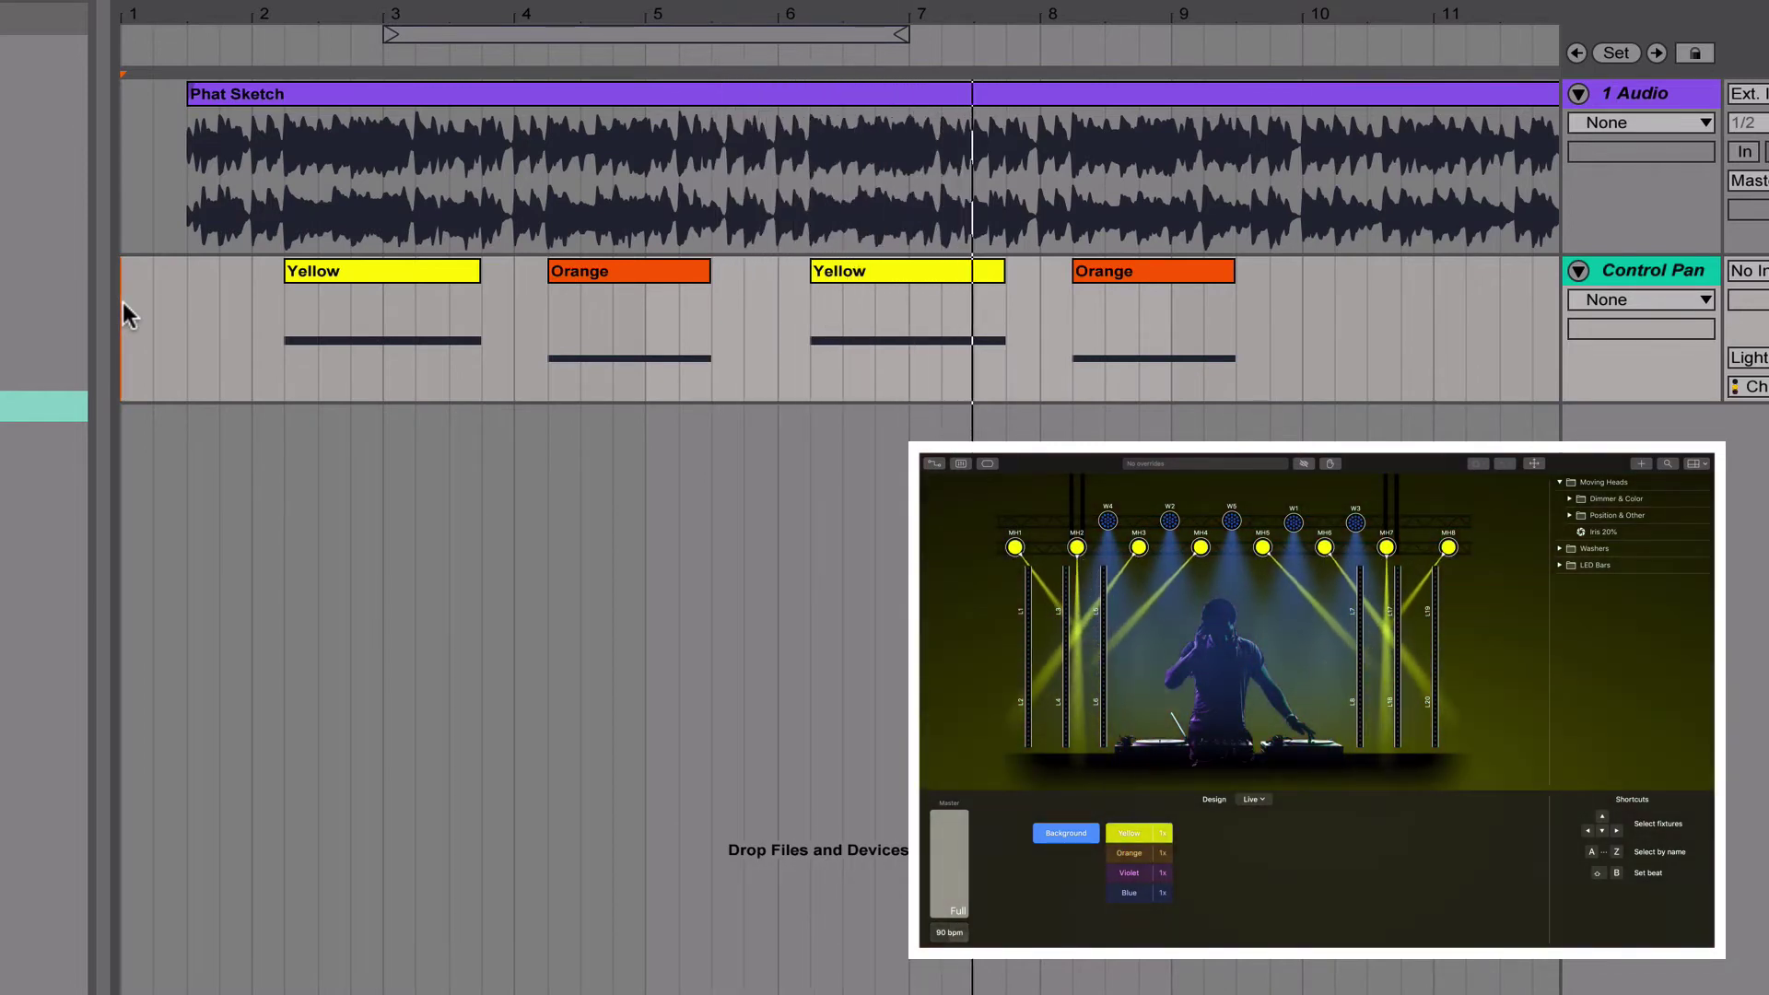
key("space")
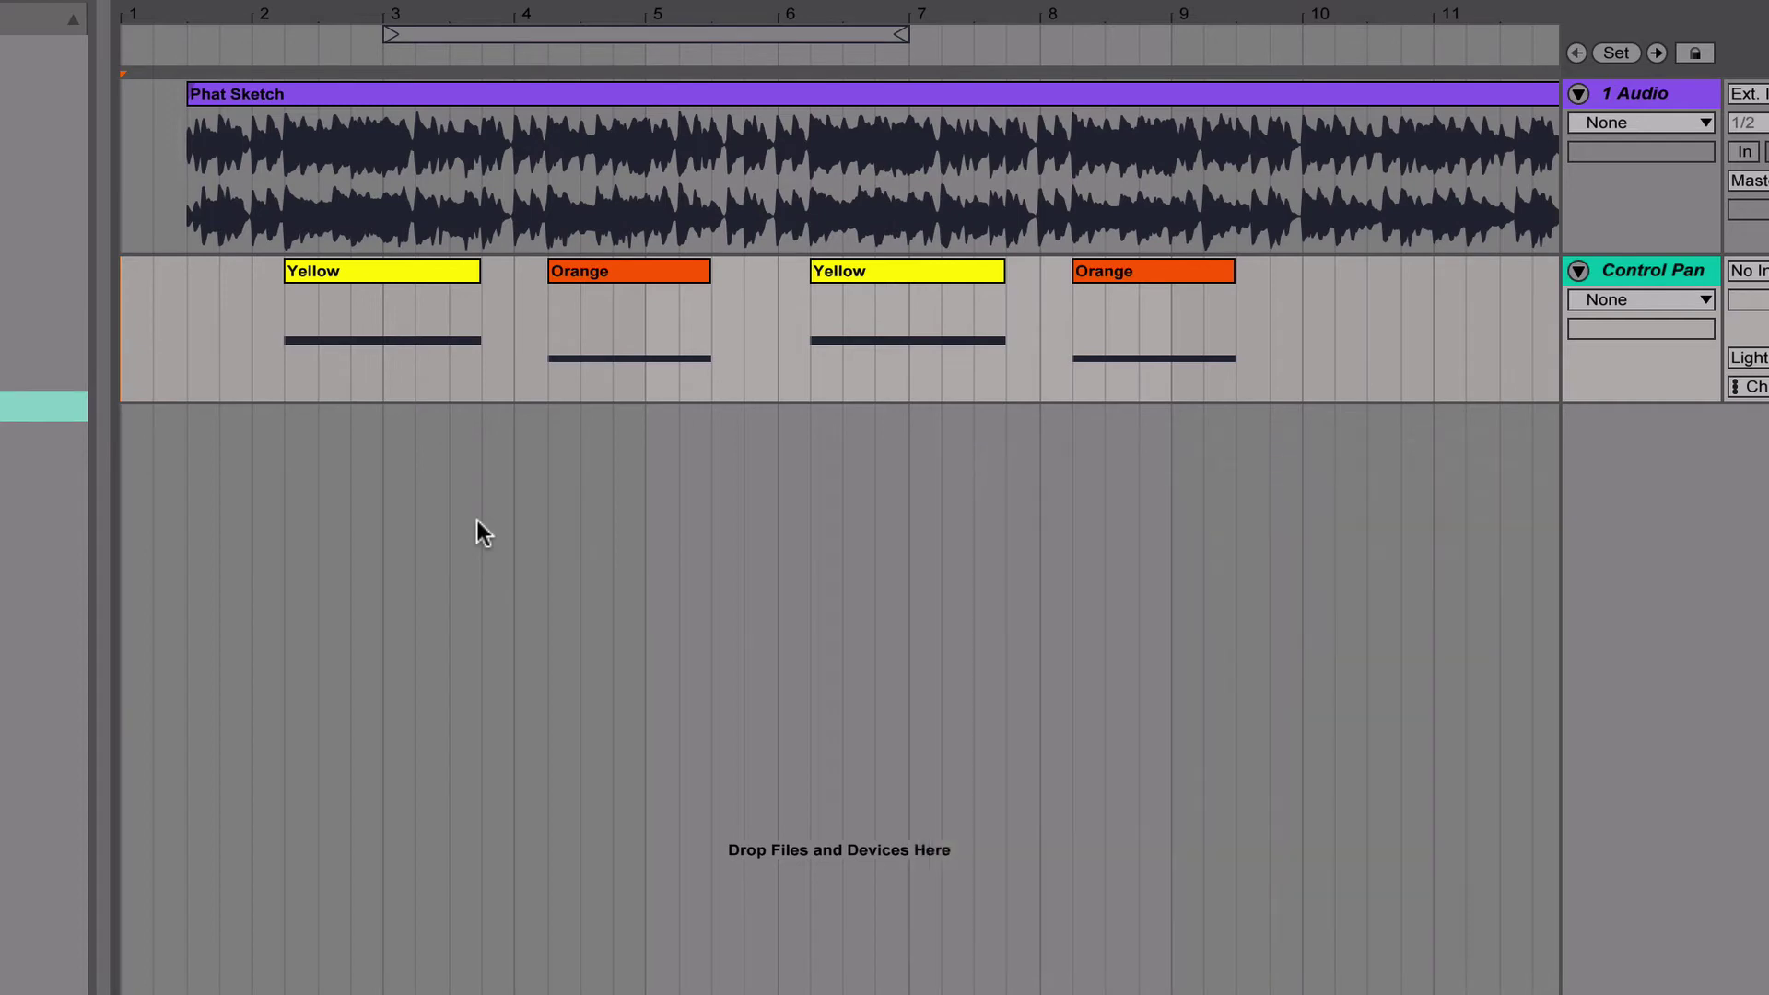
Add a Violet clip at bar 10 extended past bar 13, and a Blue clip at bar 14 extended to bar 17.
scroll(477, 519, "right", 10)
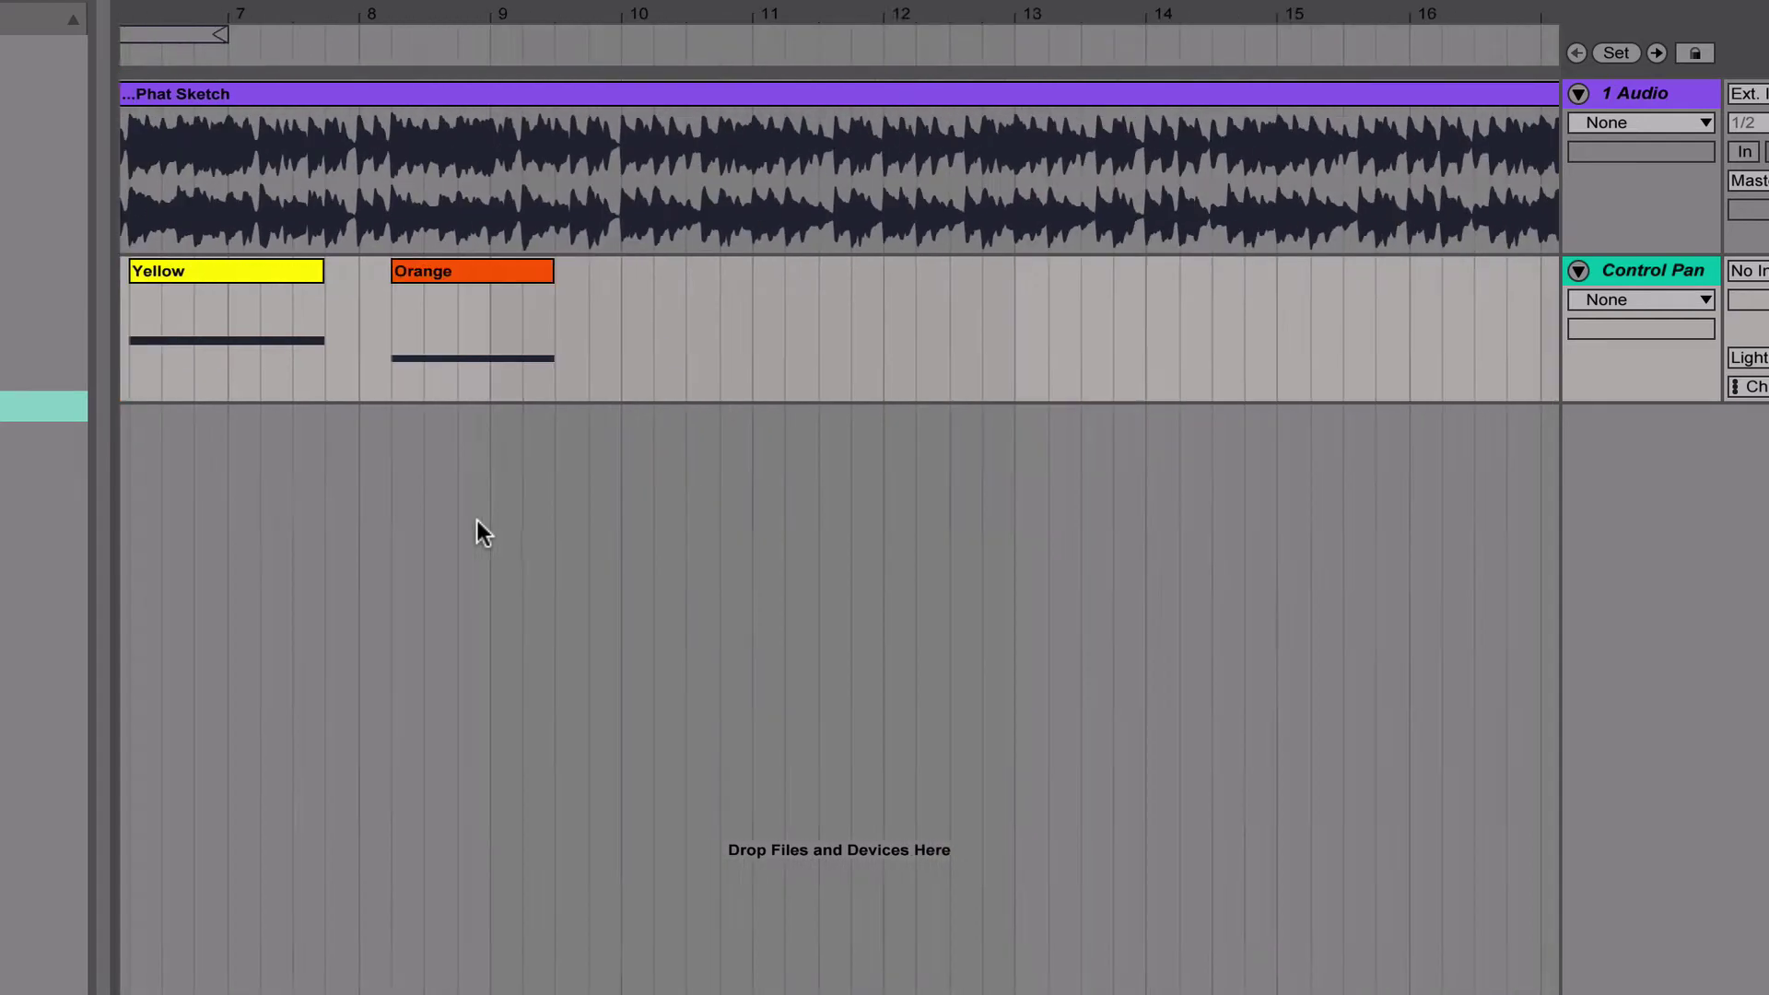
left_click_drag(173, 435, 786, 297)
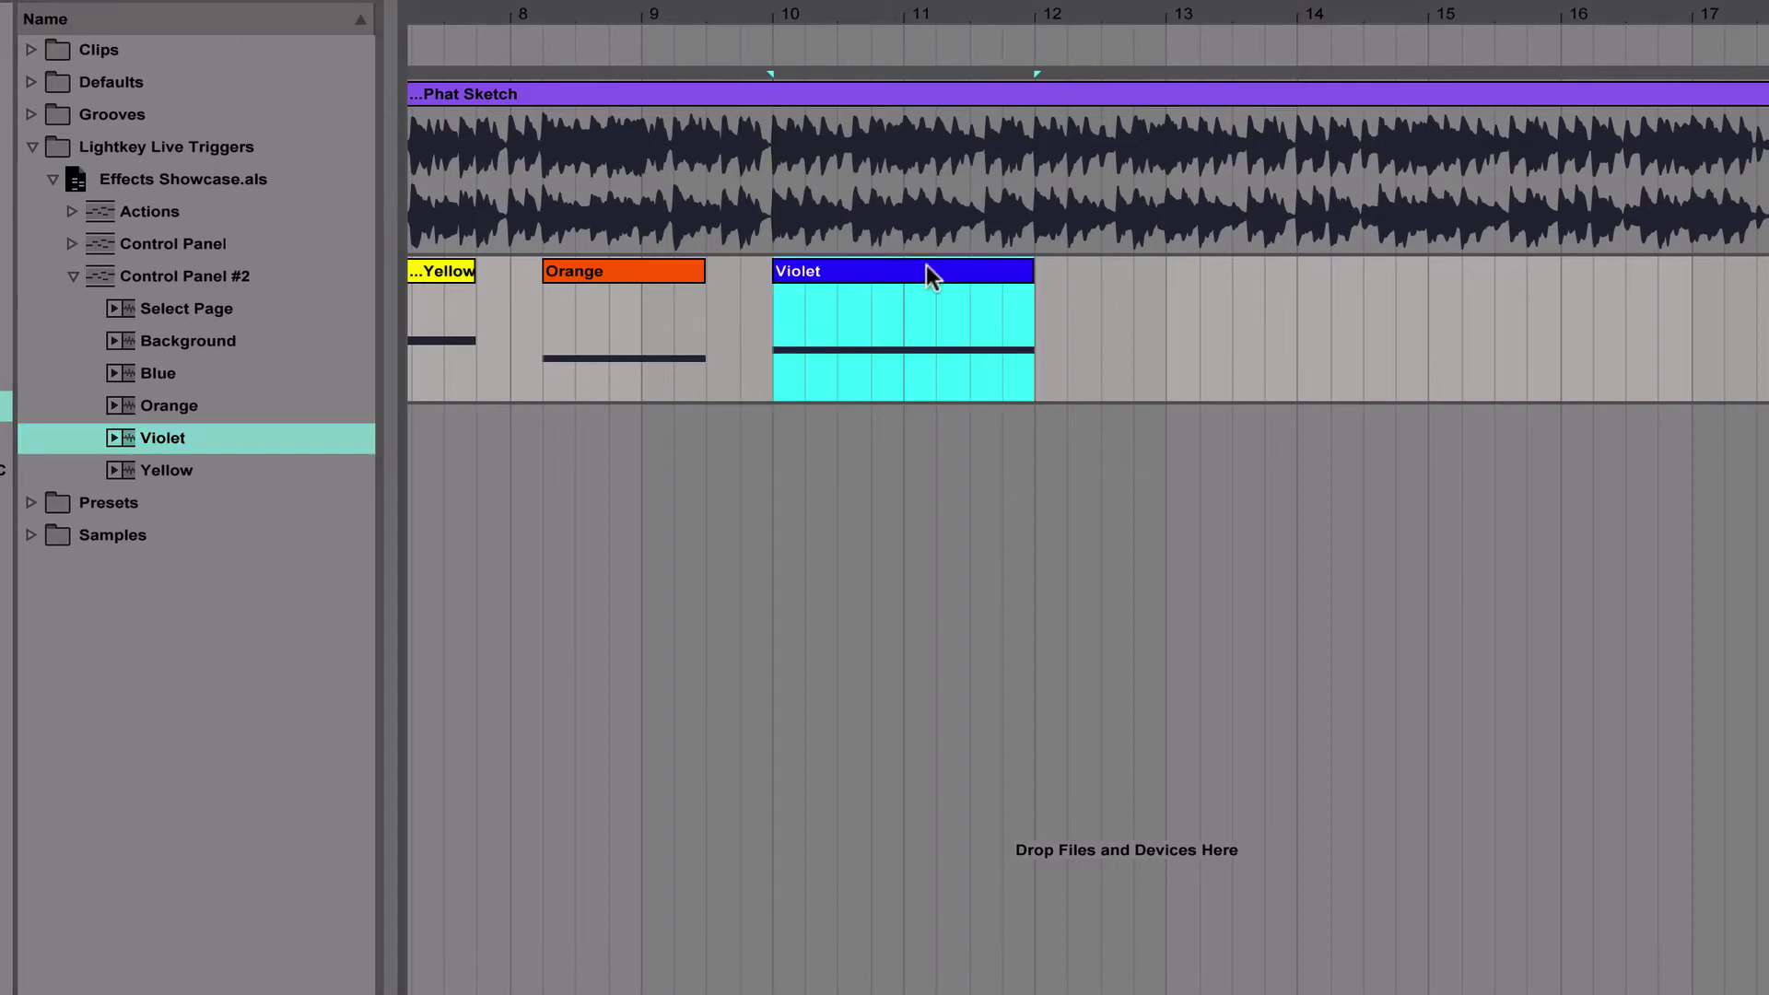
left_click_drag(1033, 273, 1261, 276)
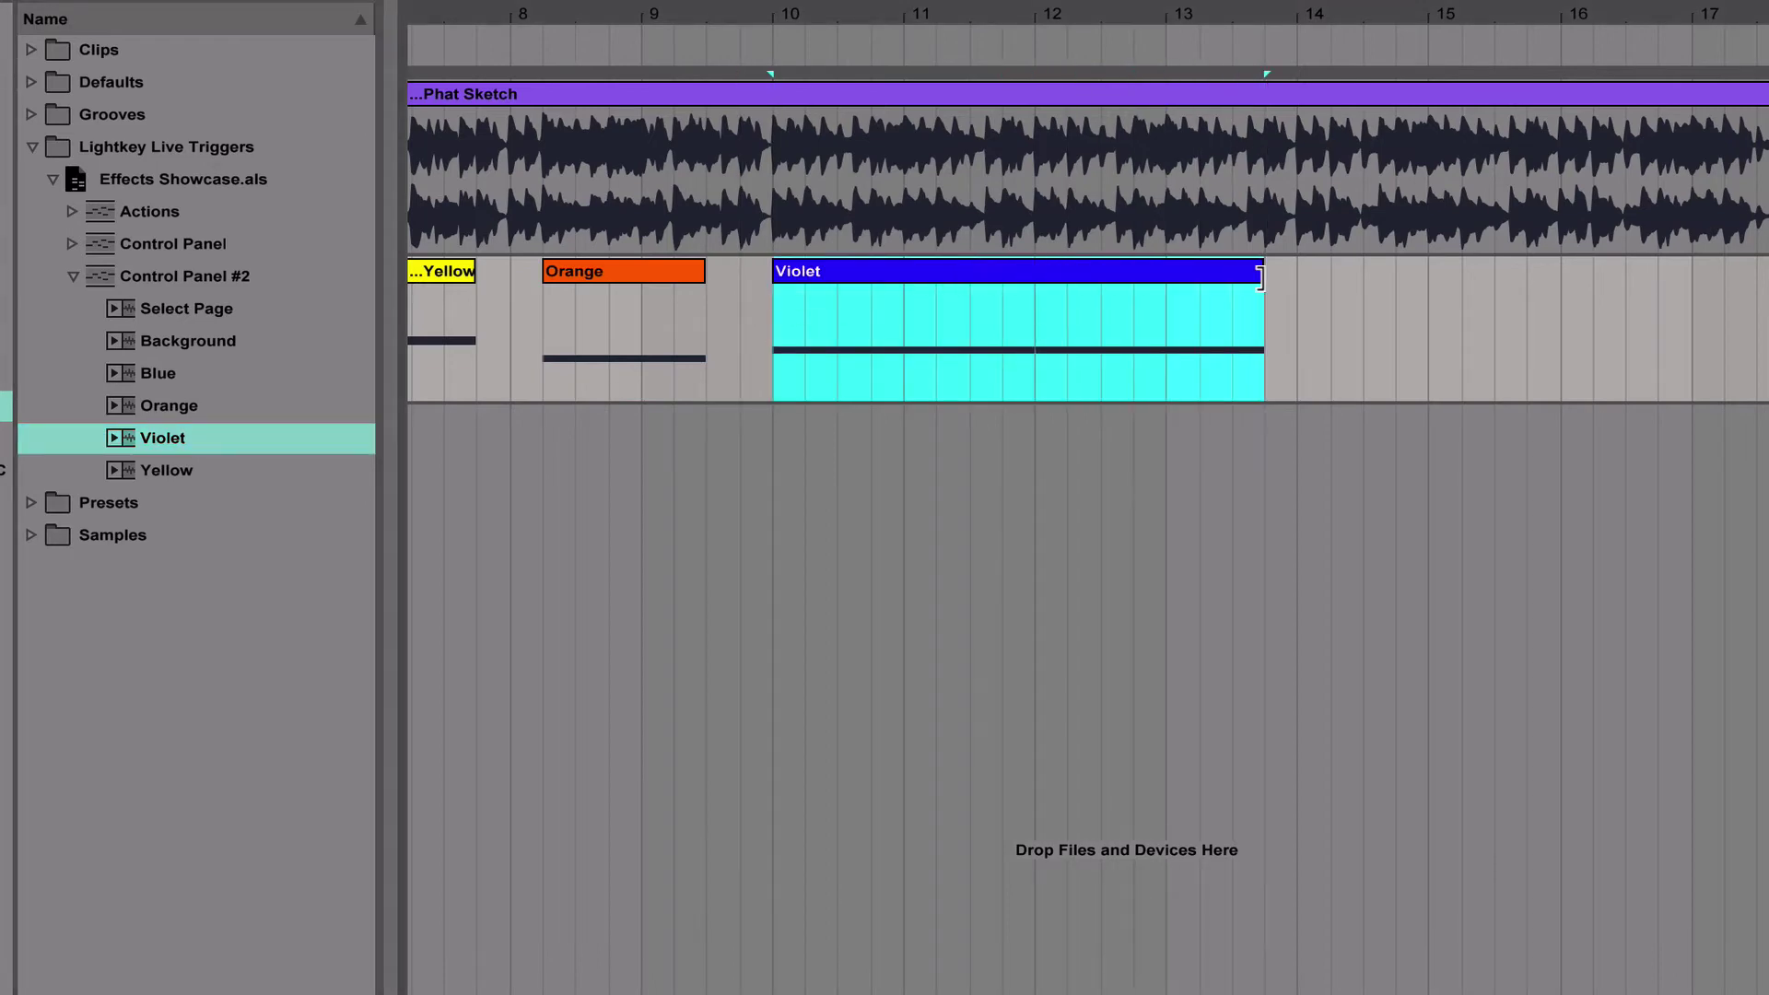
left_click_drag(181, 373, 1306, 343)
scroll(1294, 335, "right", 3)
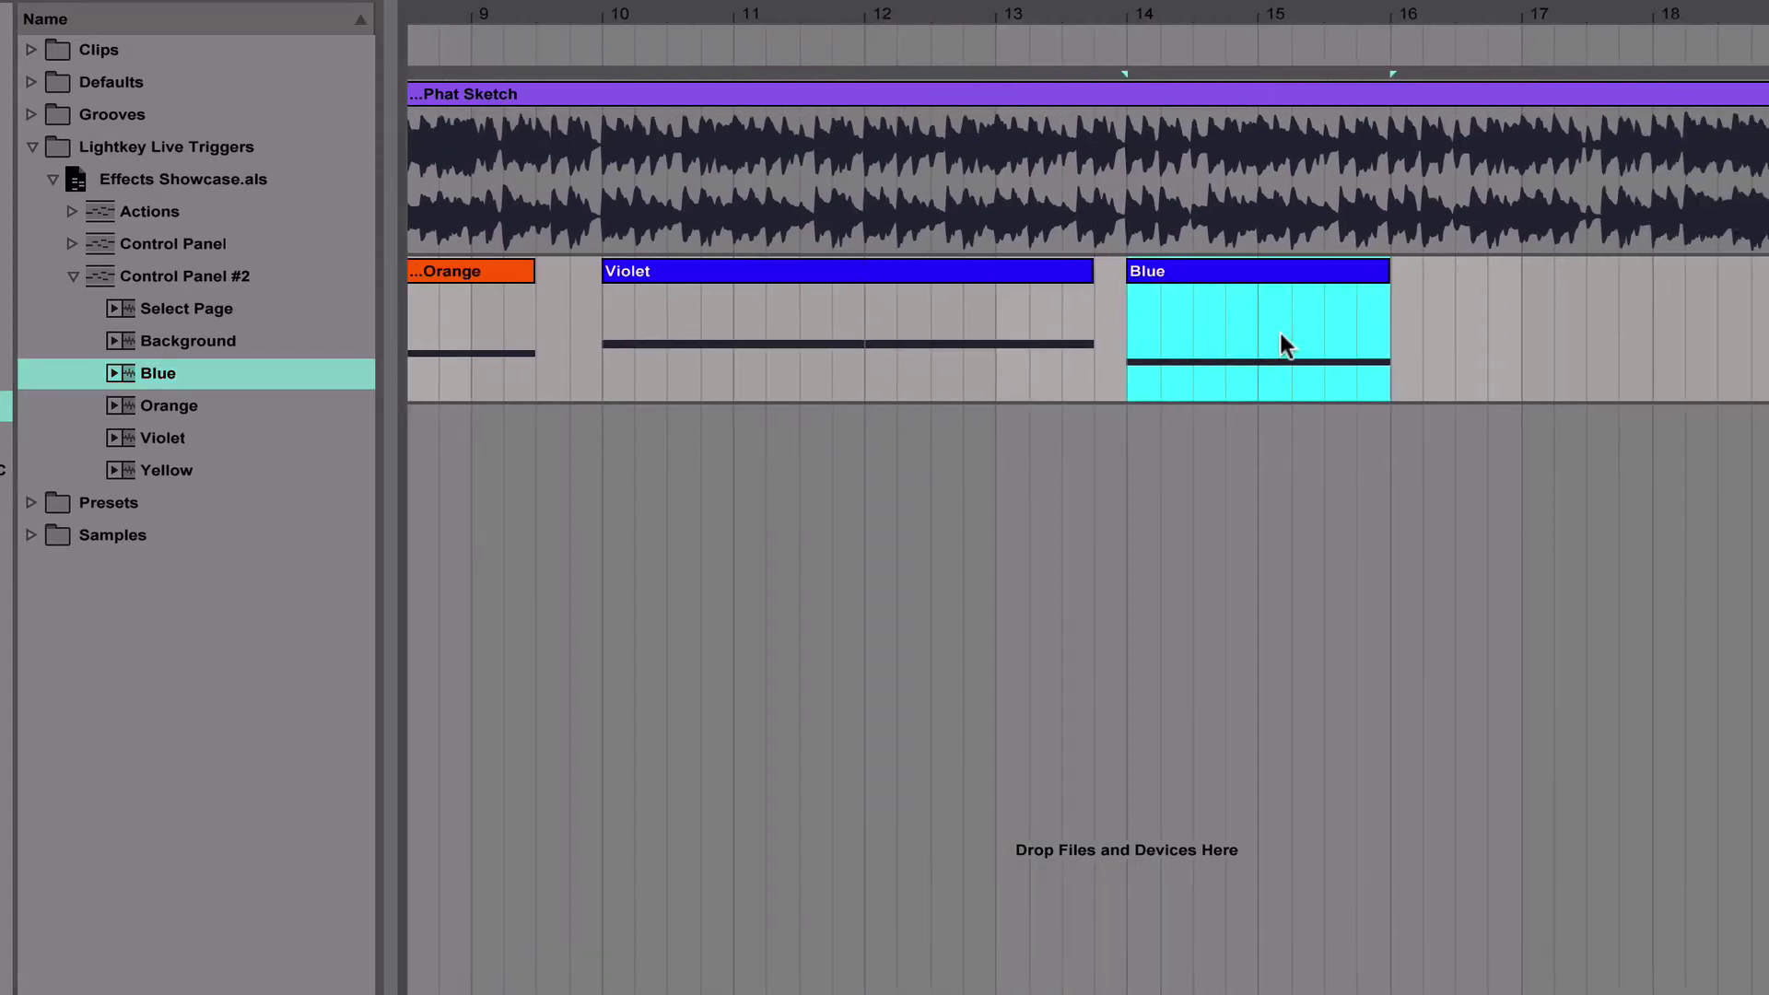
mouse_move(1378, 274)
left_mouse_down()
mouse_move(1582, 281)
mouse_move(1578, 295)
left_mouse_up()
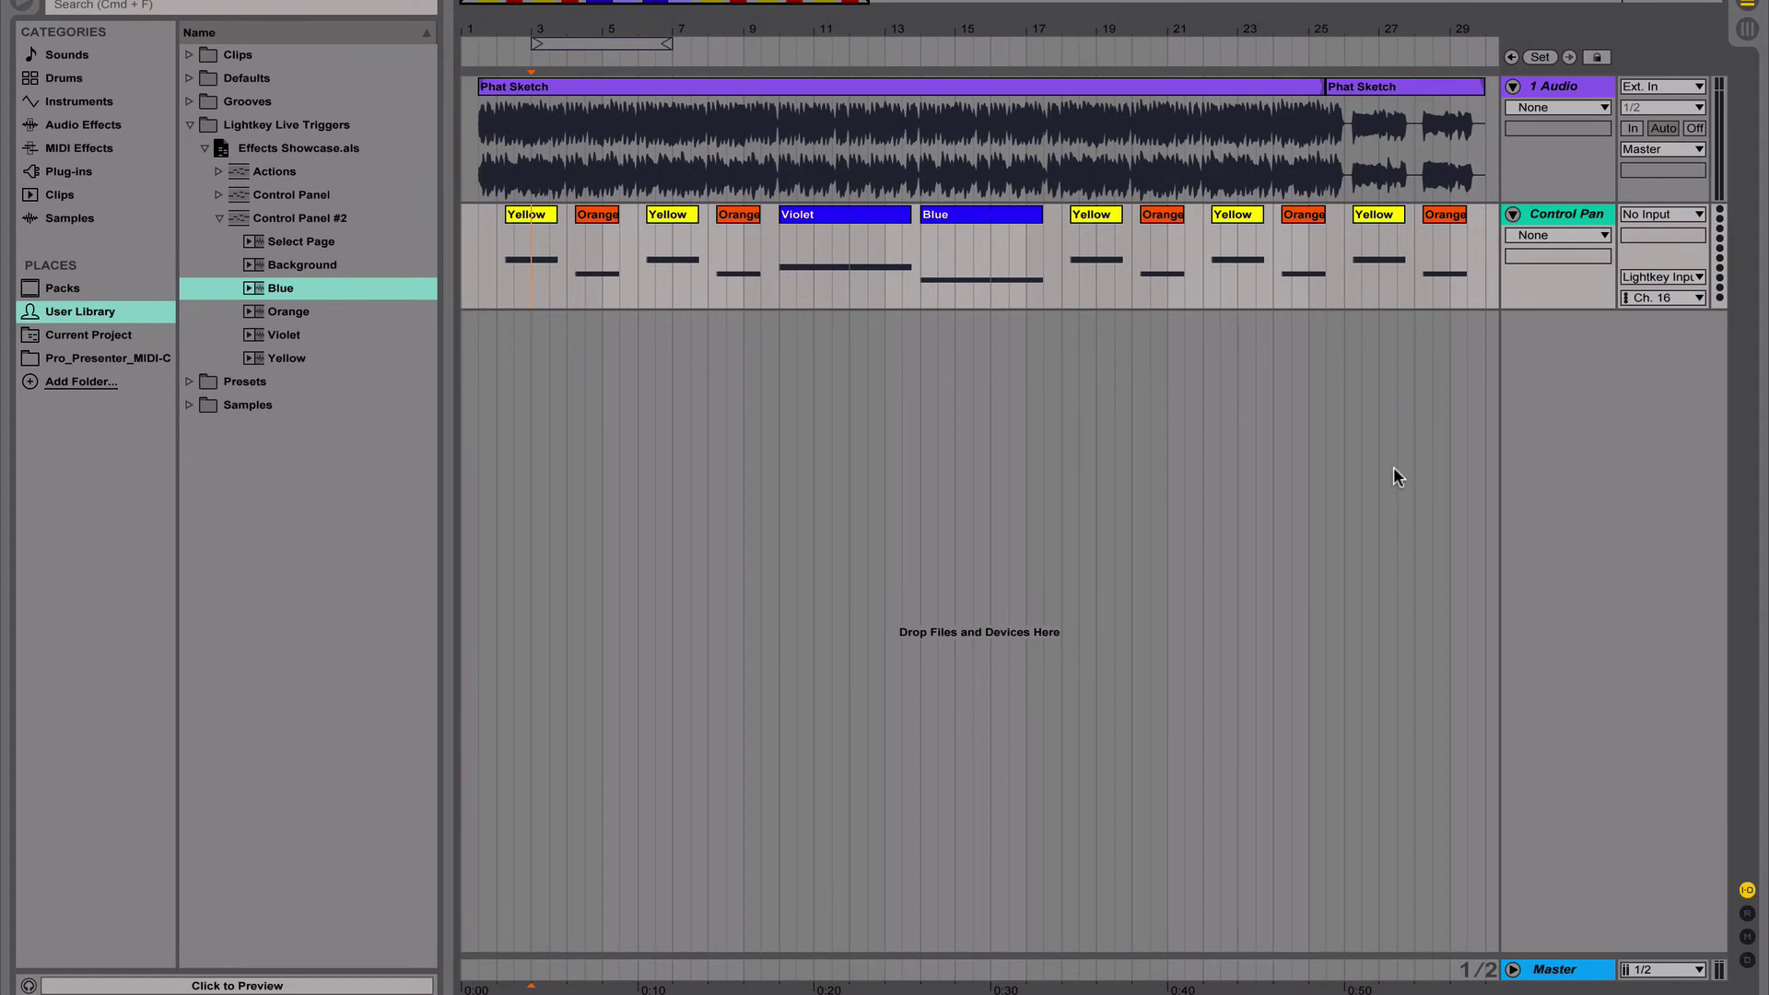
Add a MIDI track with Cmd+Shift+T, set to No Input and sending to Lightkey Input on Ch. 16.
key("super+shift+t")
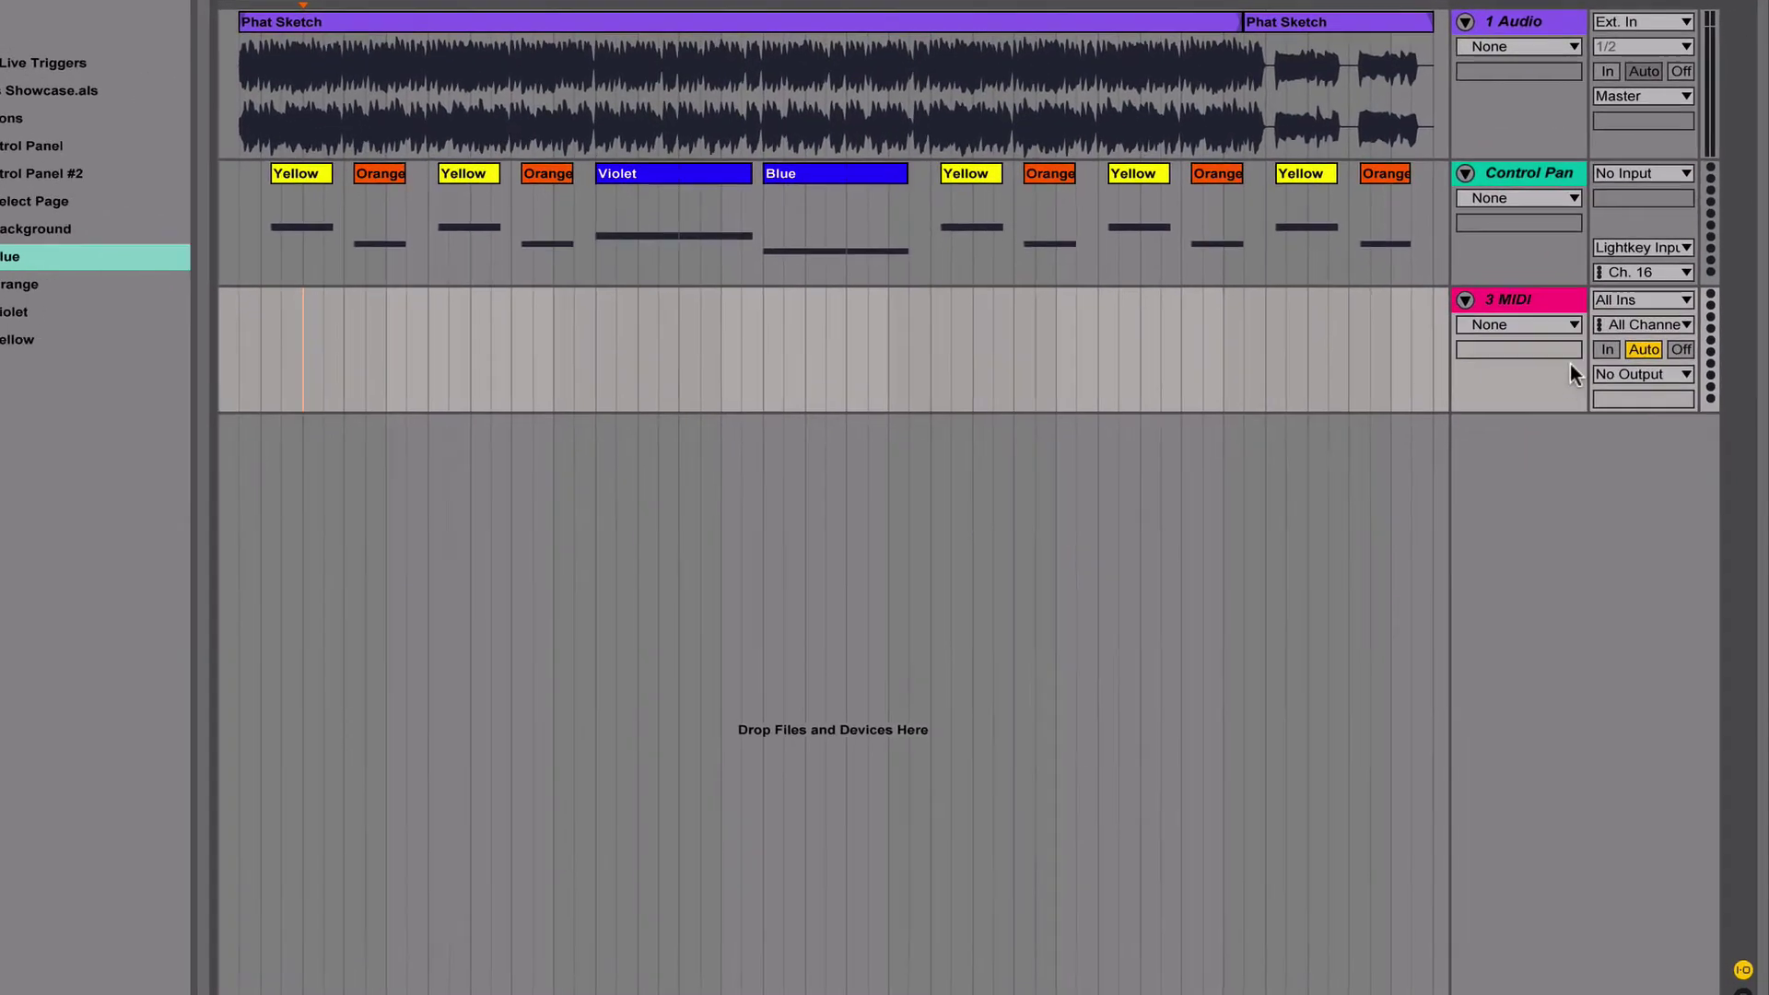
left_click(1654, 299)
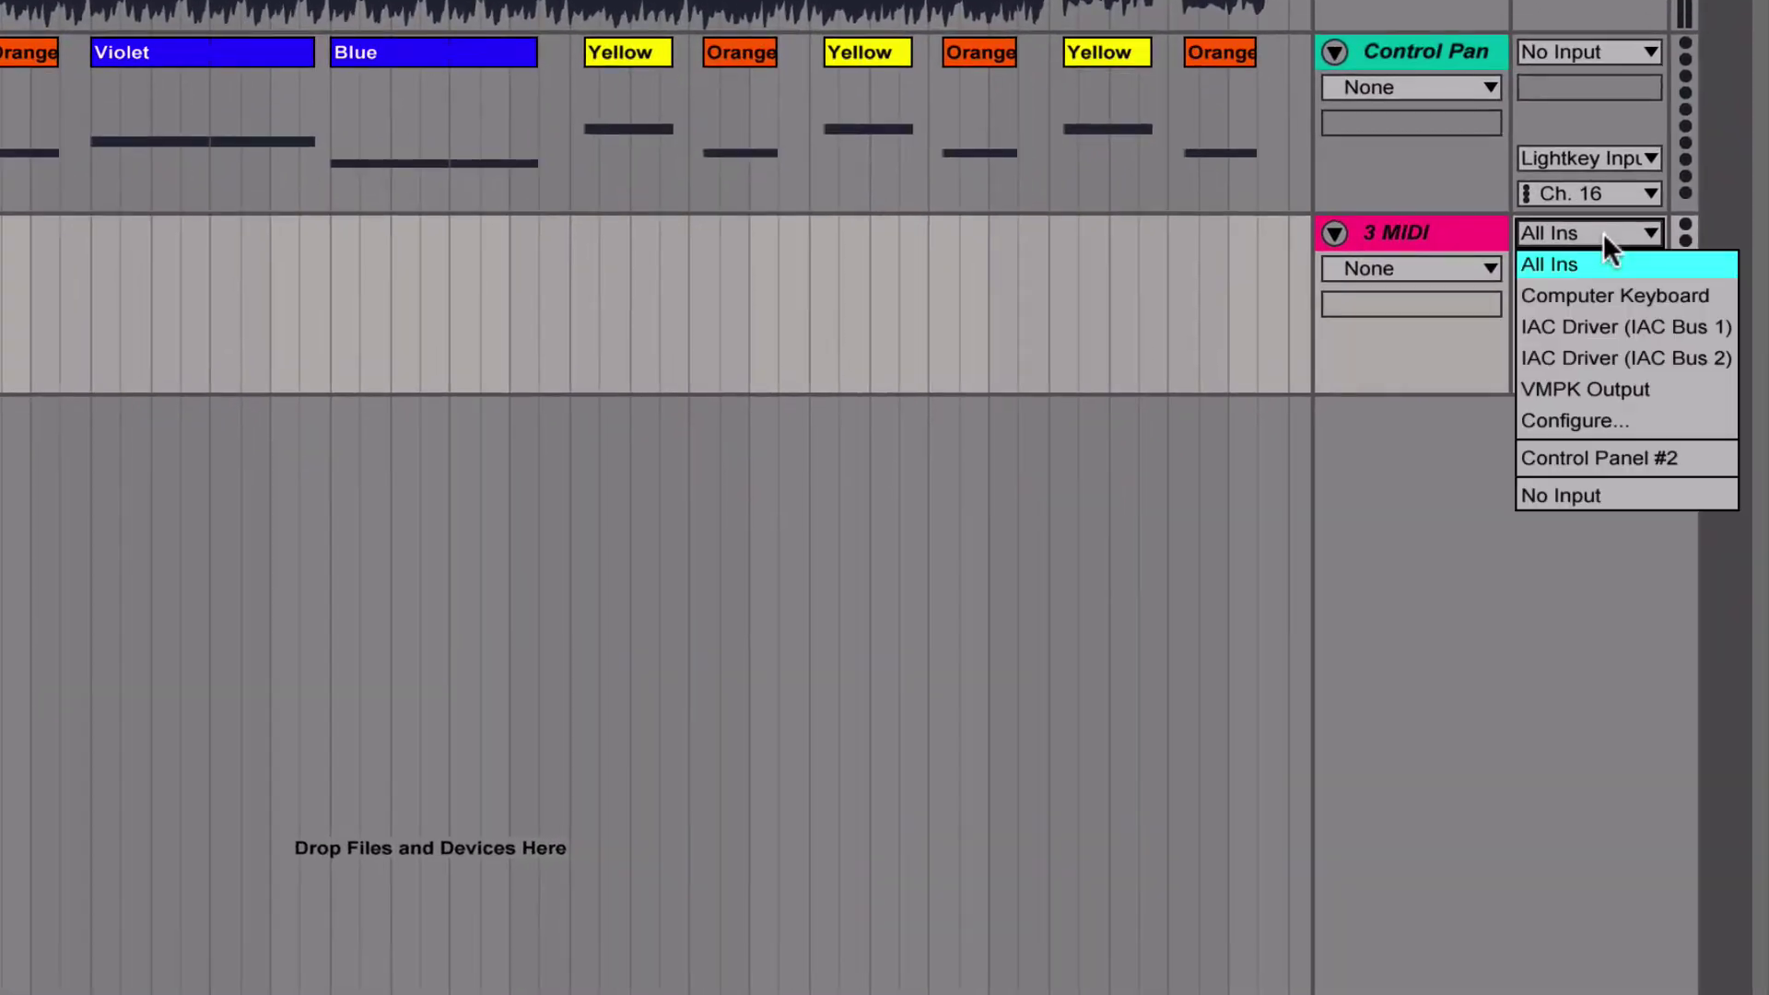
left_click(1609, 502)
left_click(1601, 341)
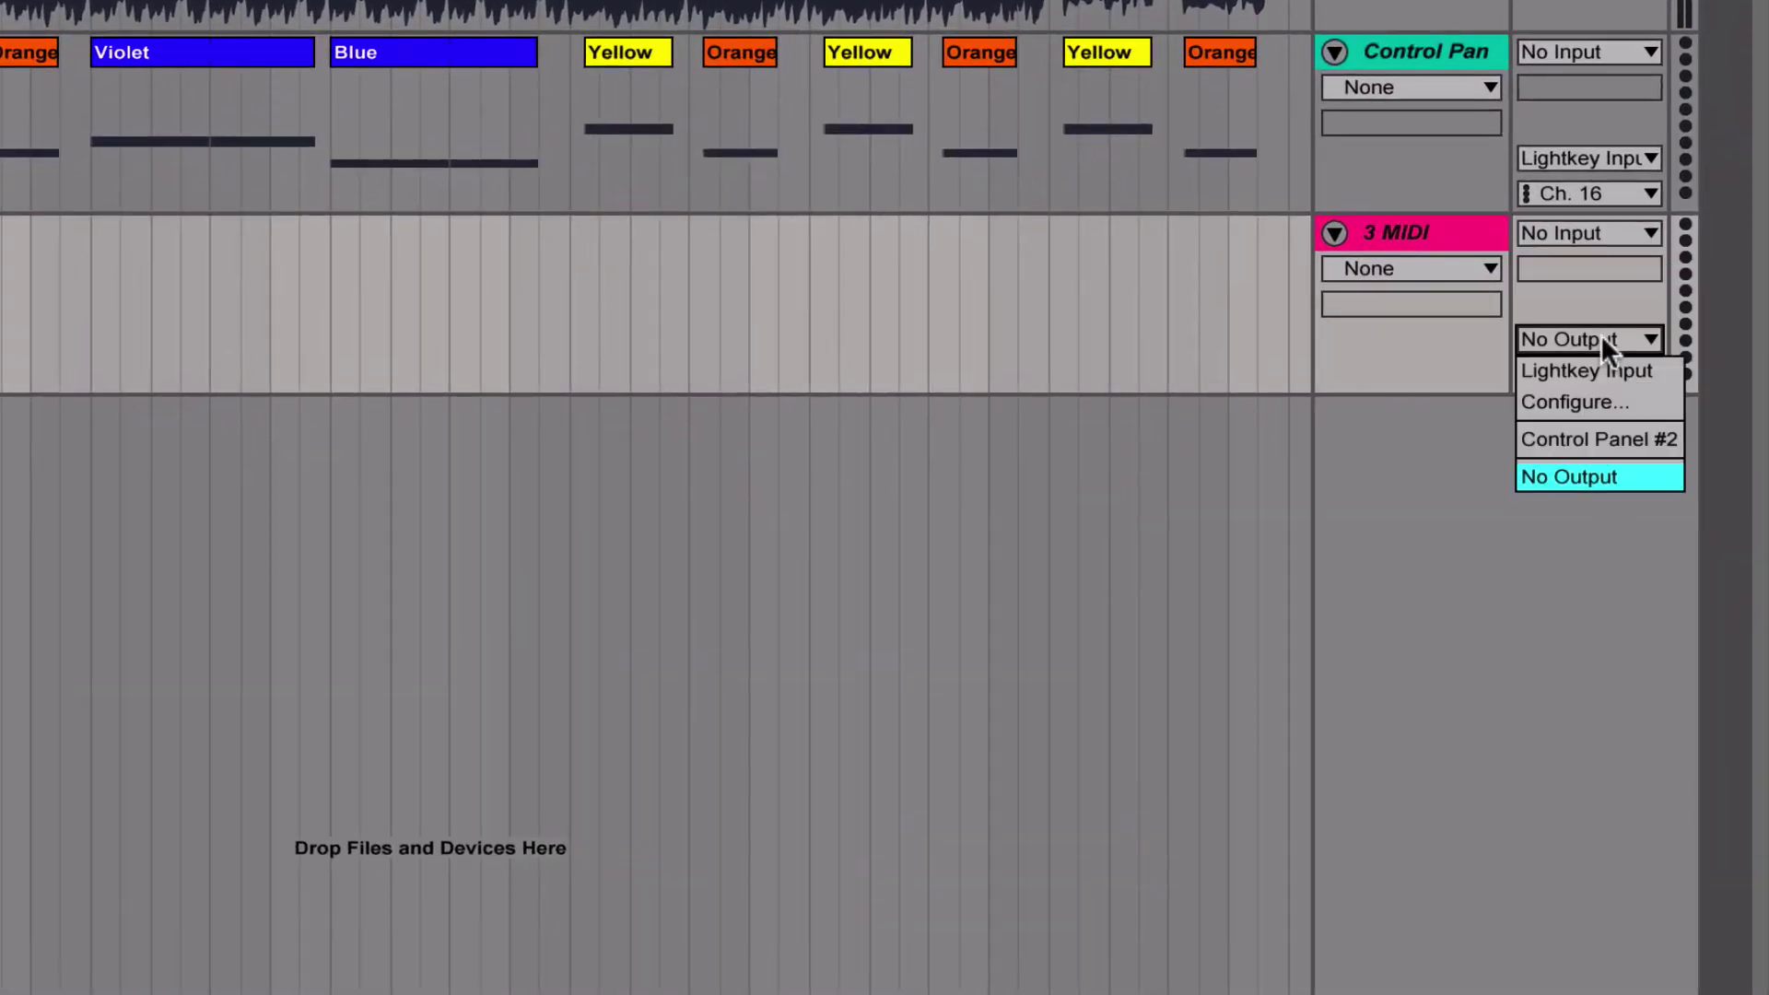
left_click(1602, 373)
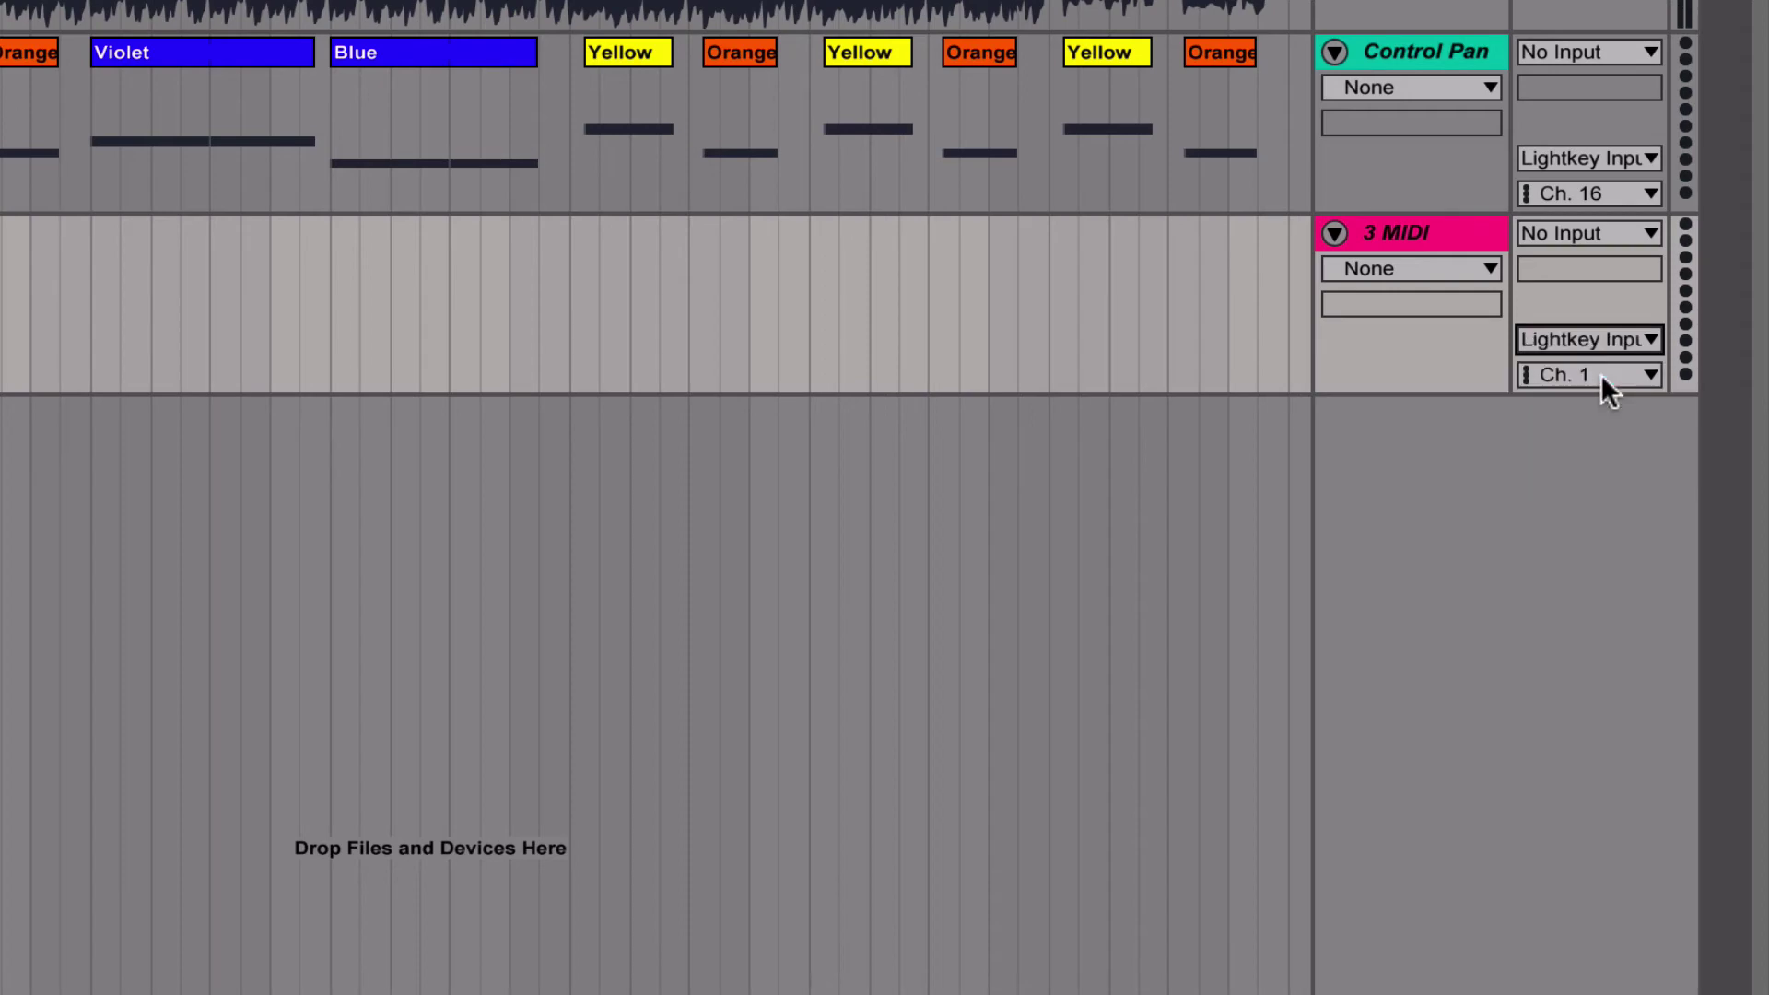
left_click(1600, 374)
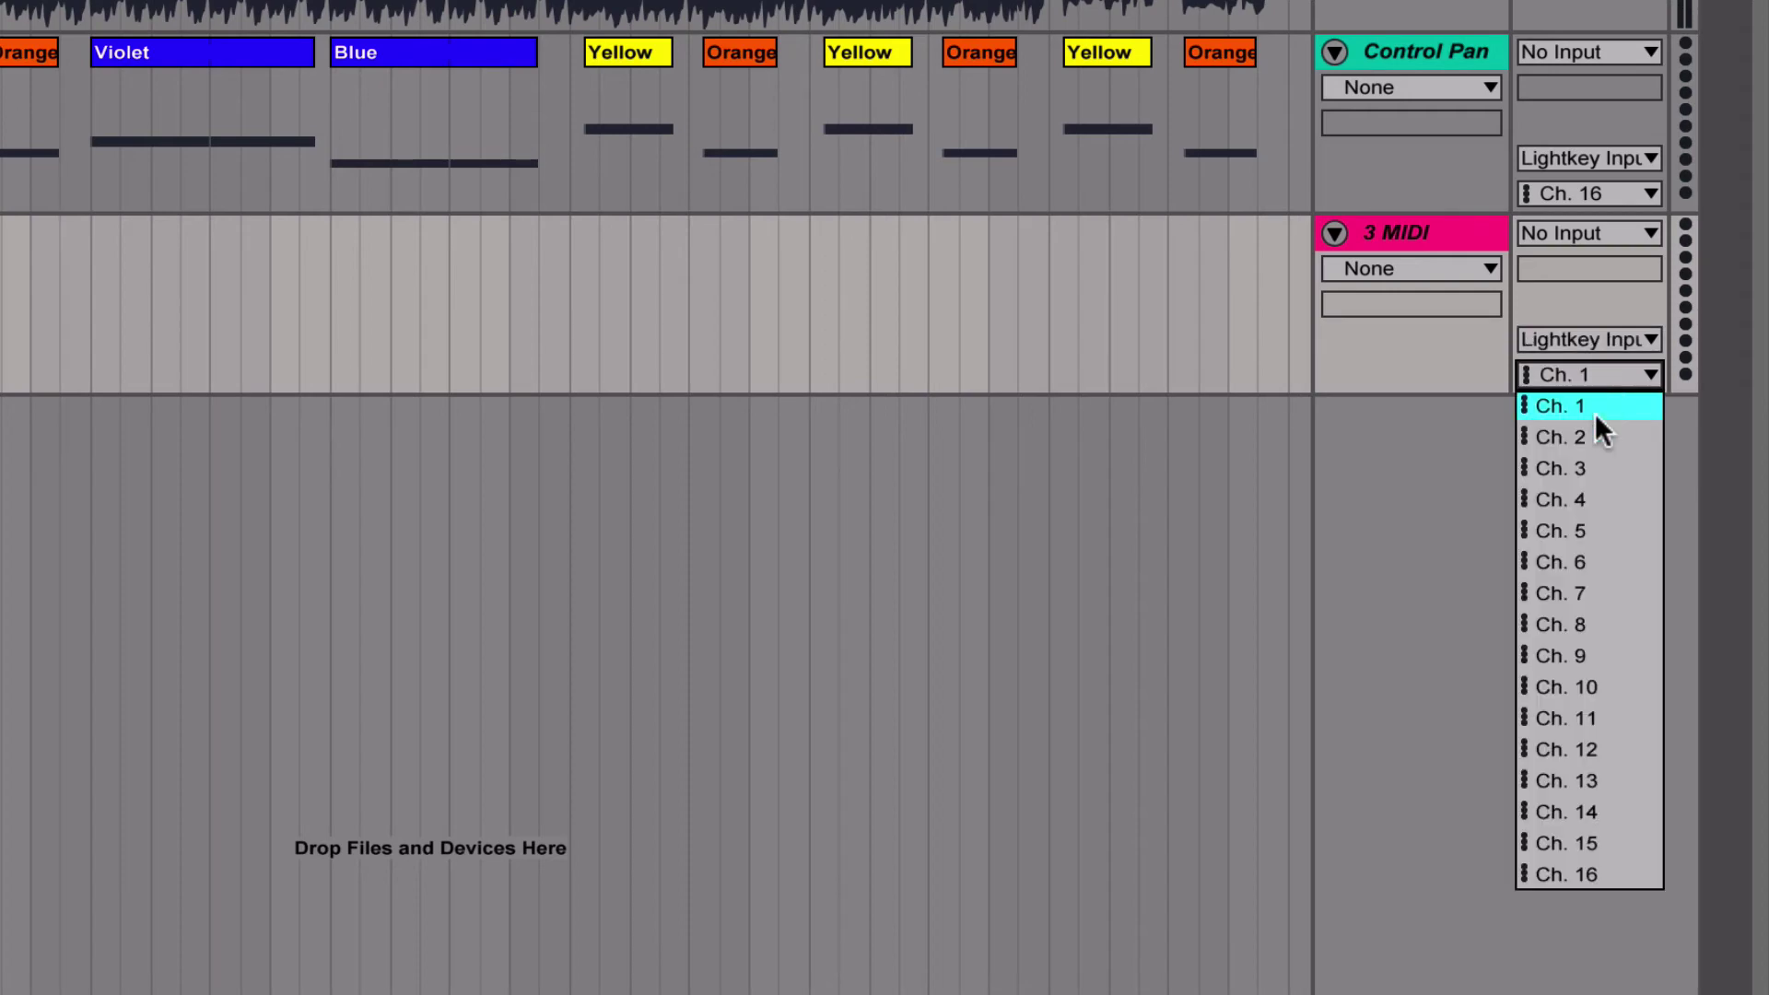
left_click(1591, 873)
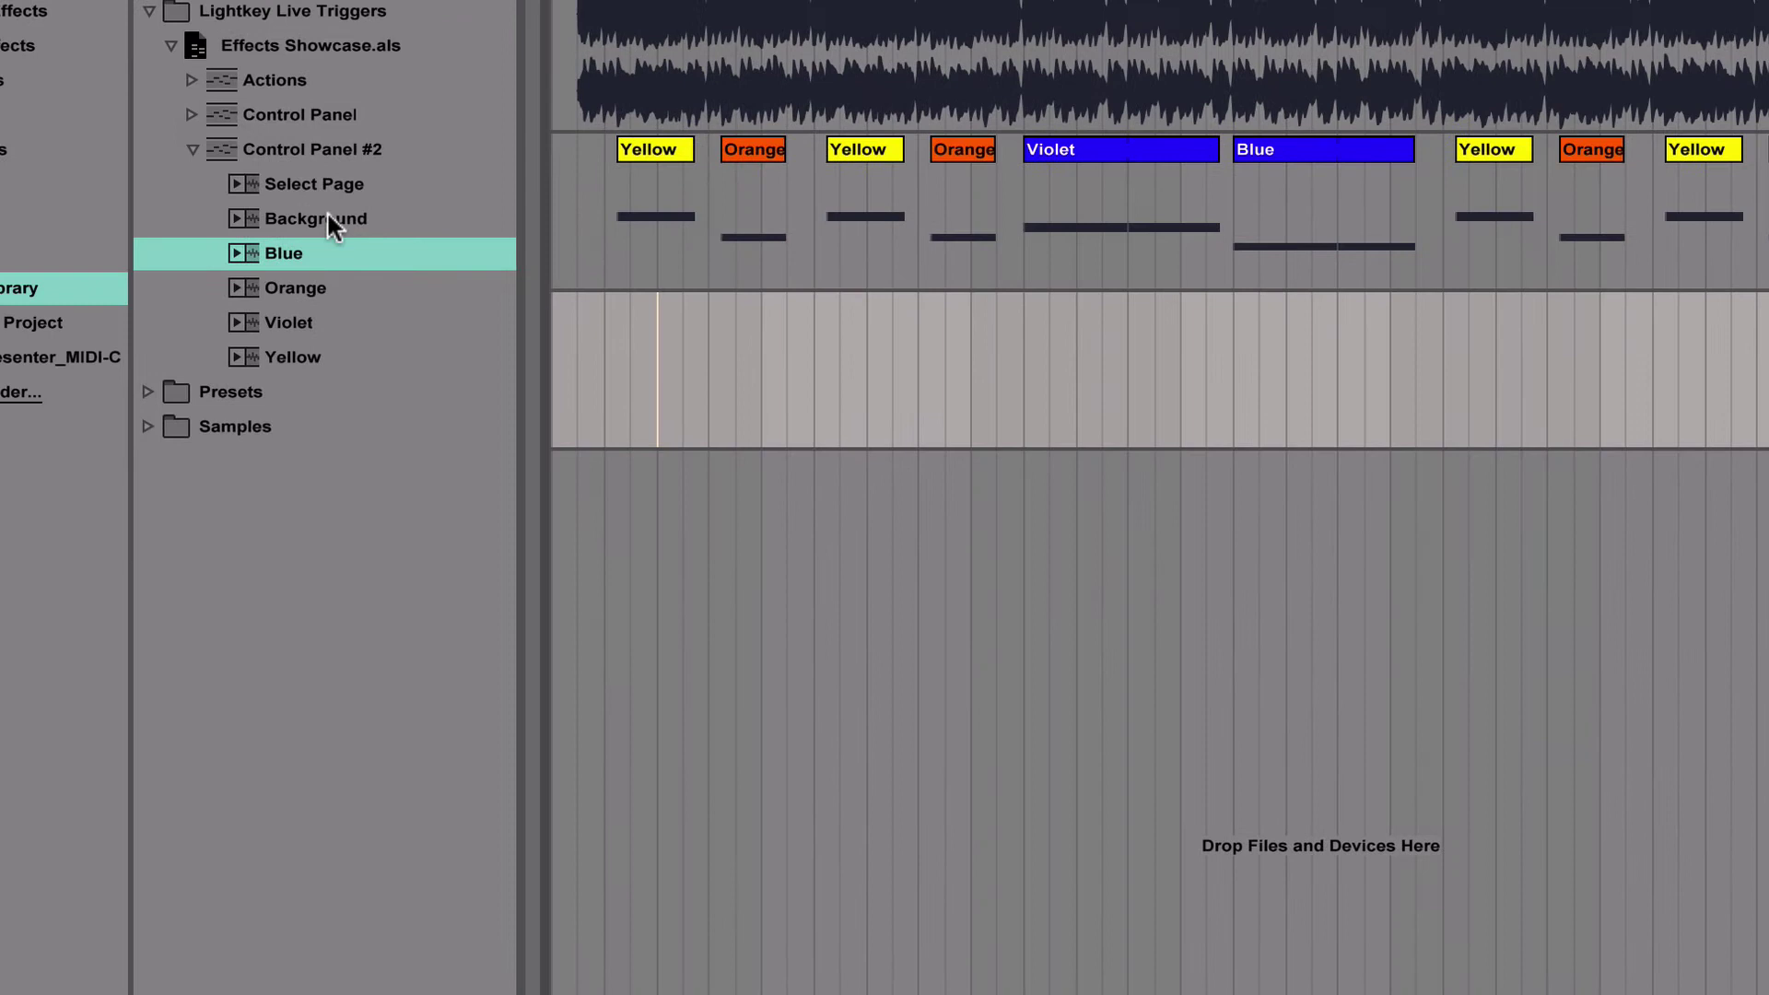
Place a Background clip on the new track spanning to about bar 25, then stop playback.
left_click_drag(327, 214, 1768, 314)
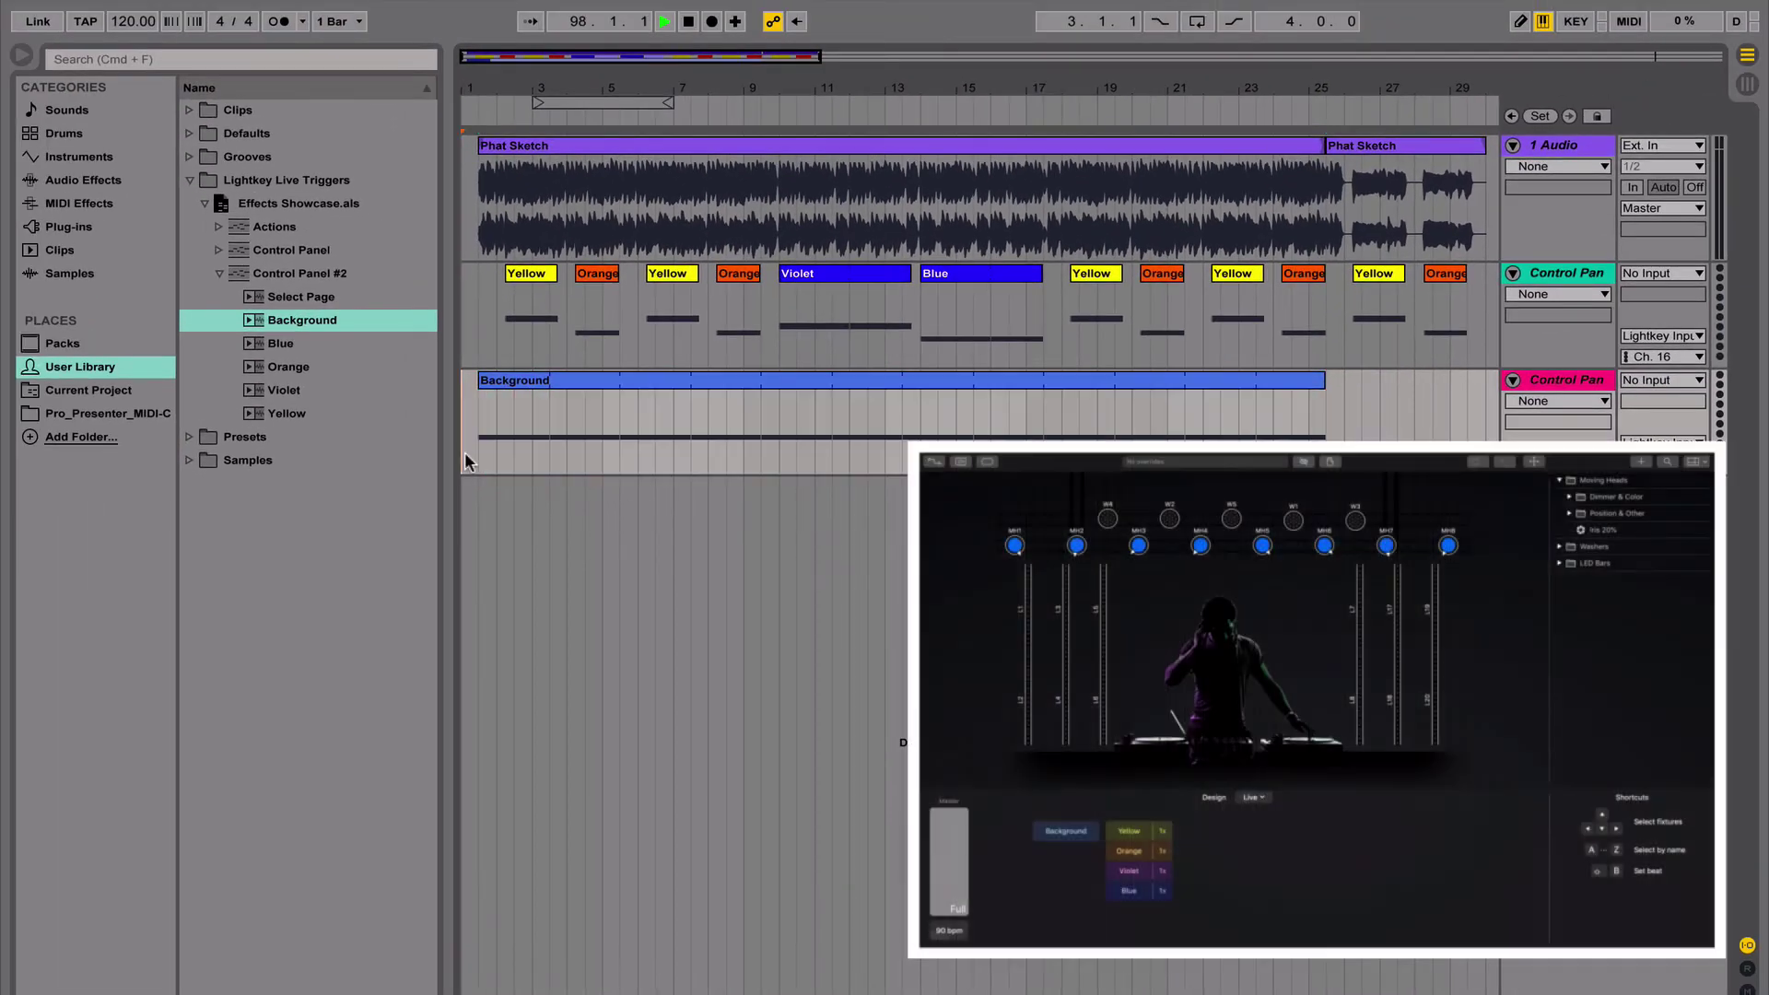
key("space")
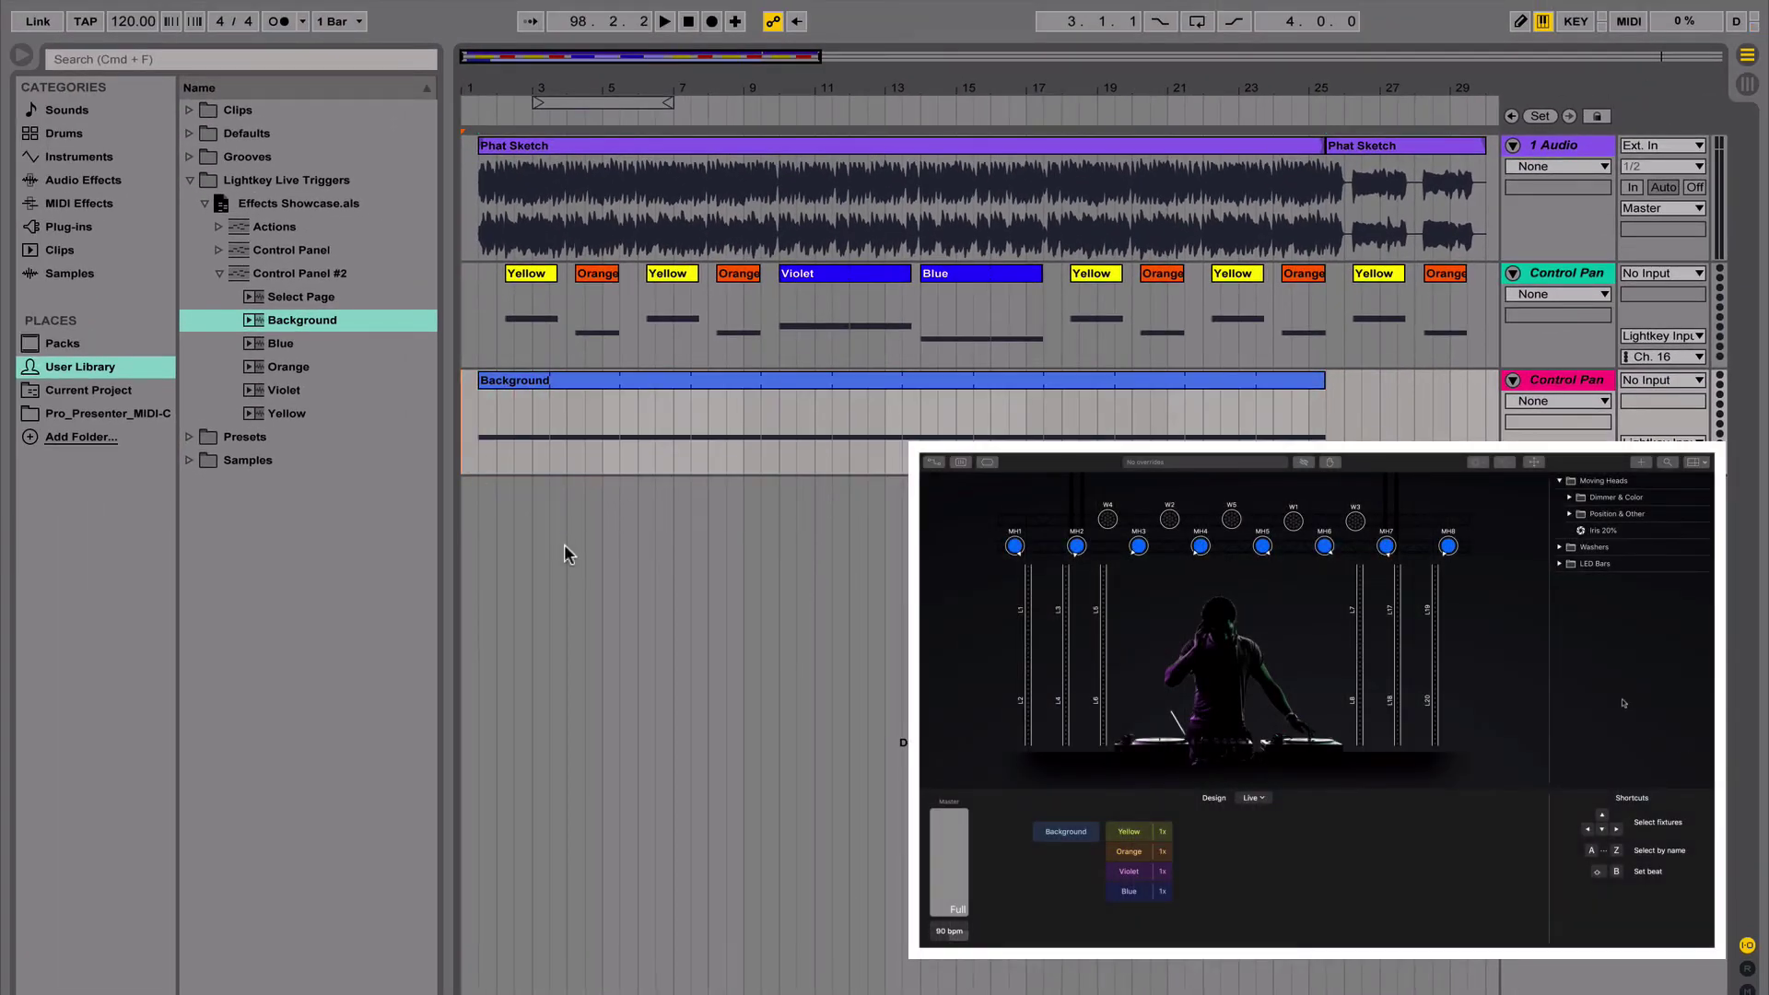